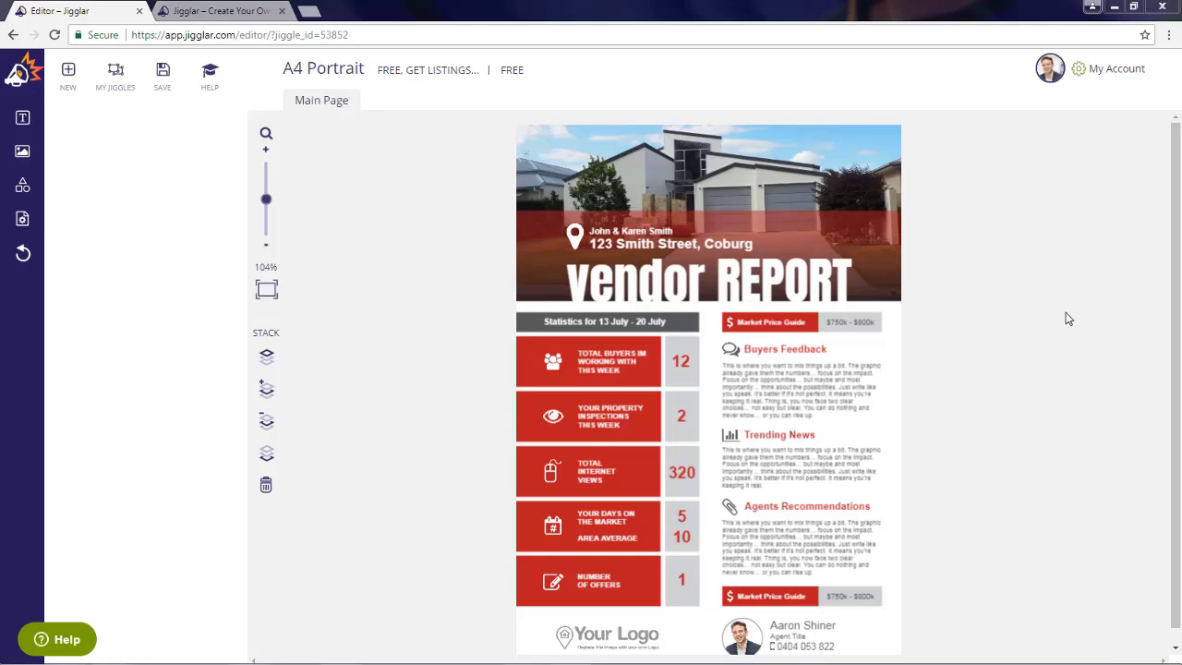
Open the Vendor Report A4 Portrait template from the Get Listings category in the other browser tab.
left_click(227, 11)
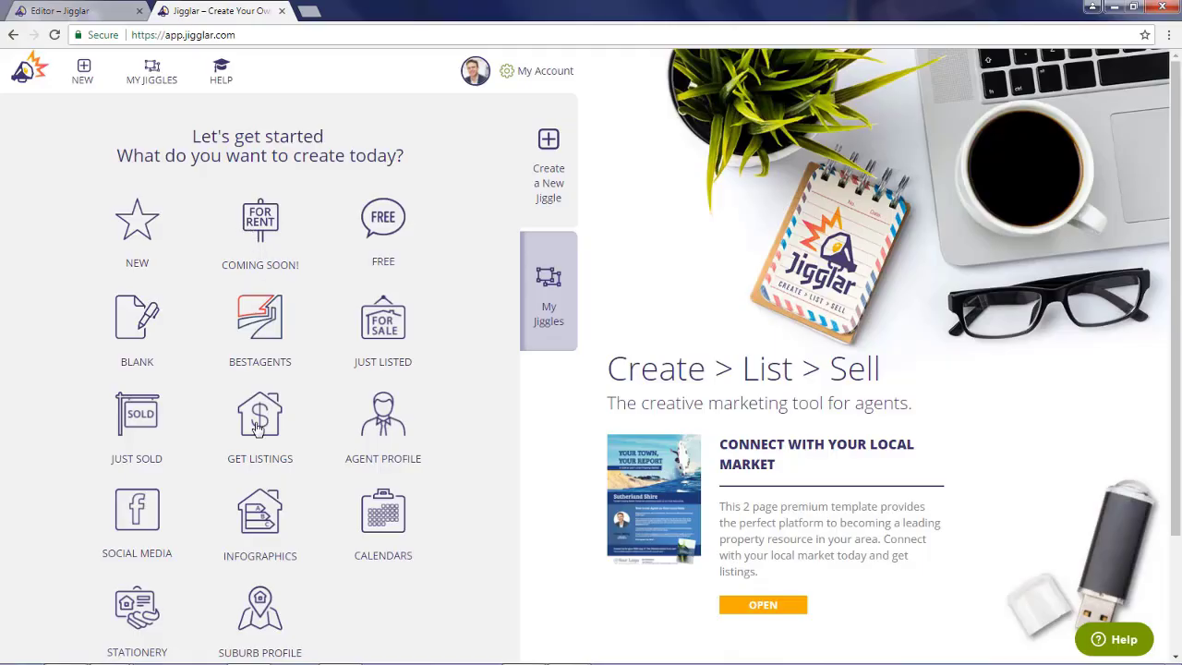
left_click(258, 427)
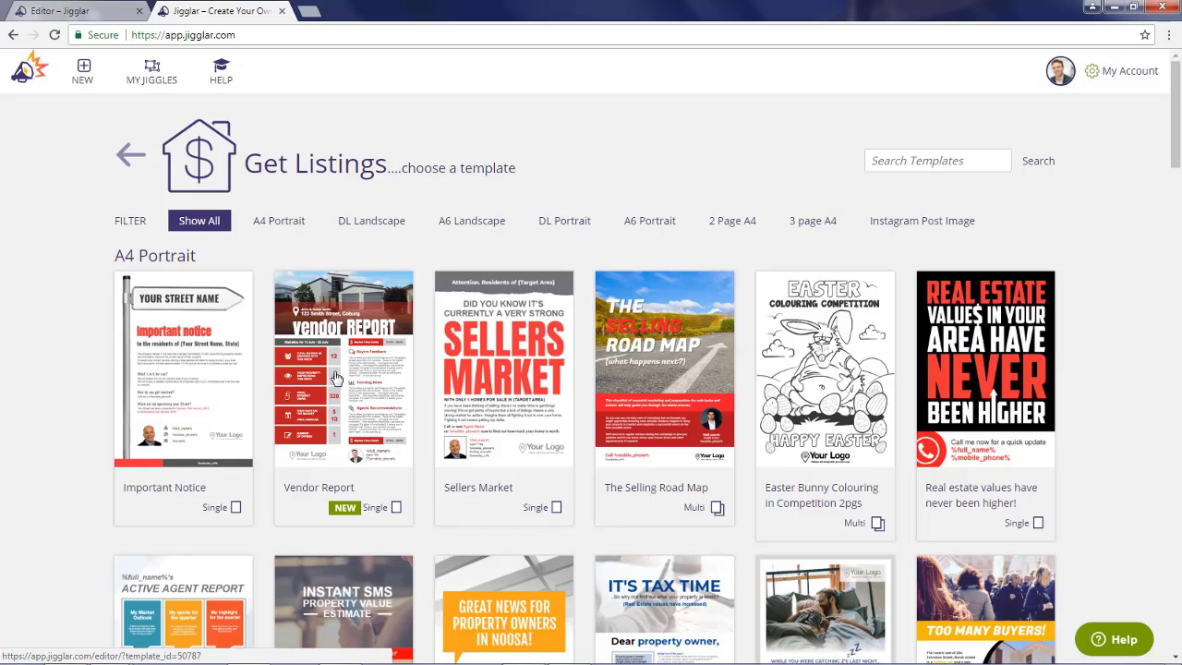
left_click(343, 368)
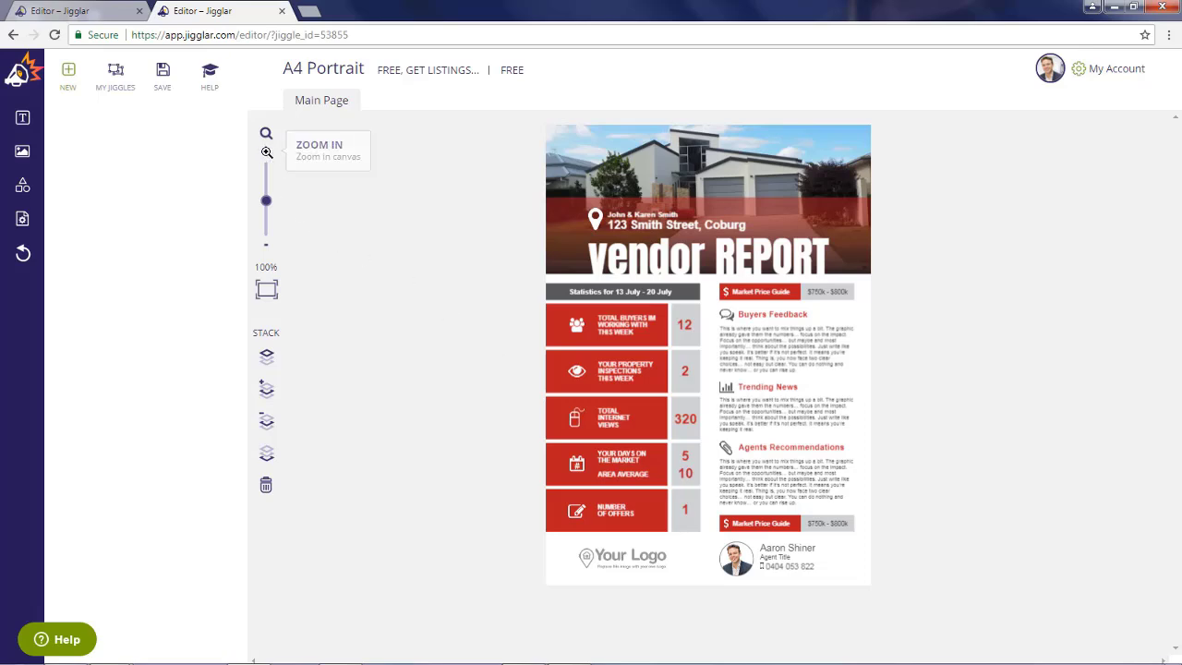
Examine the report's weekly statistics rows, their figures and the date-range heading above them.
left_click(267, 152)
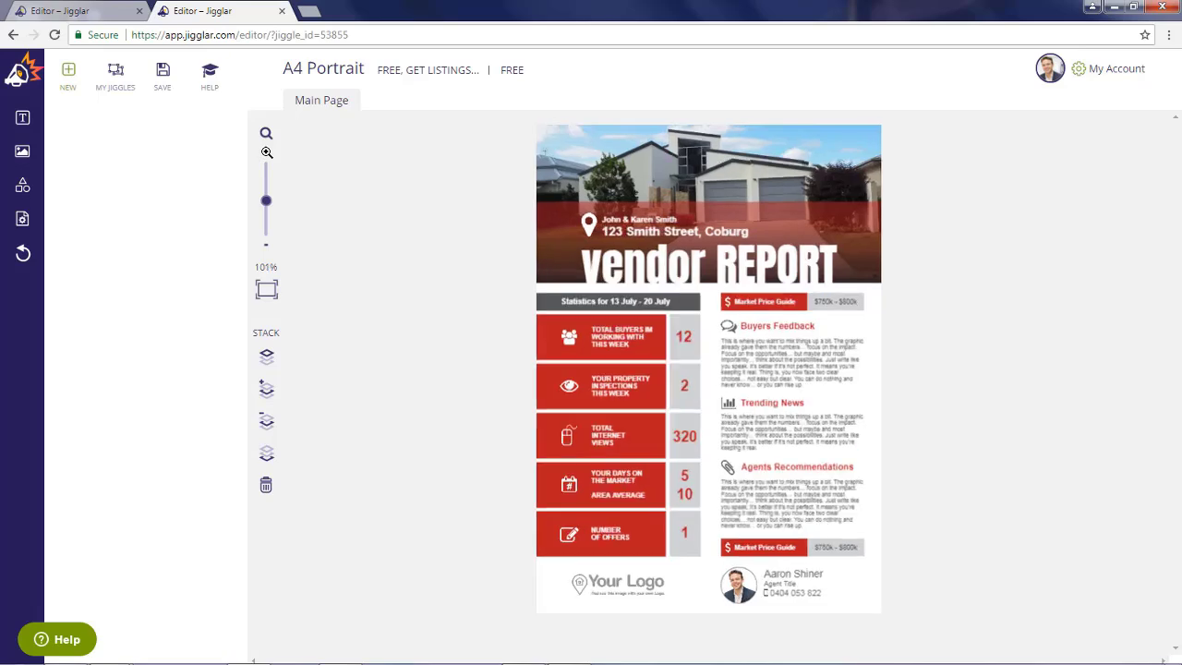
left_click(267, 152)
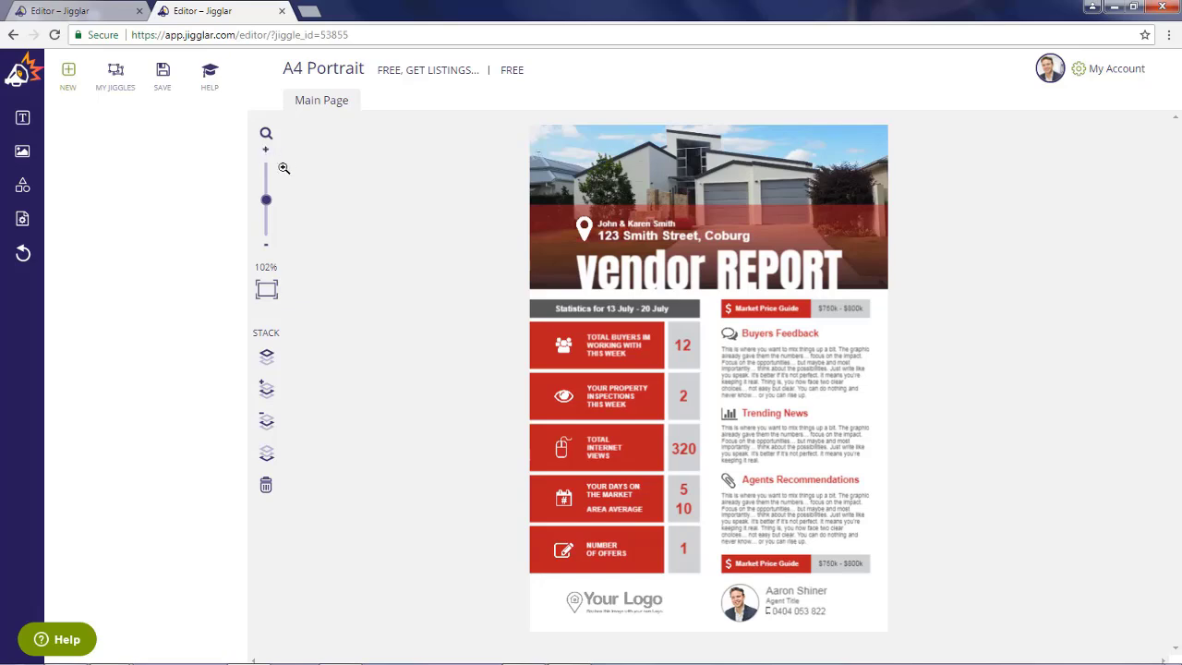
left_click(268, 152)
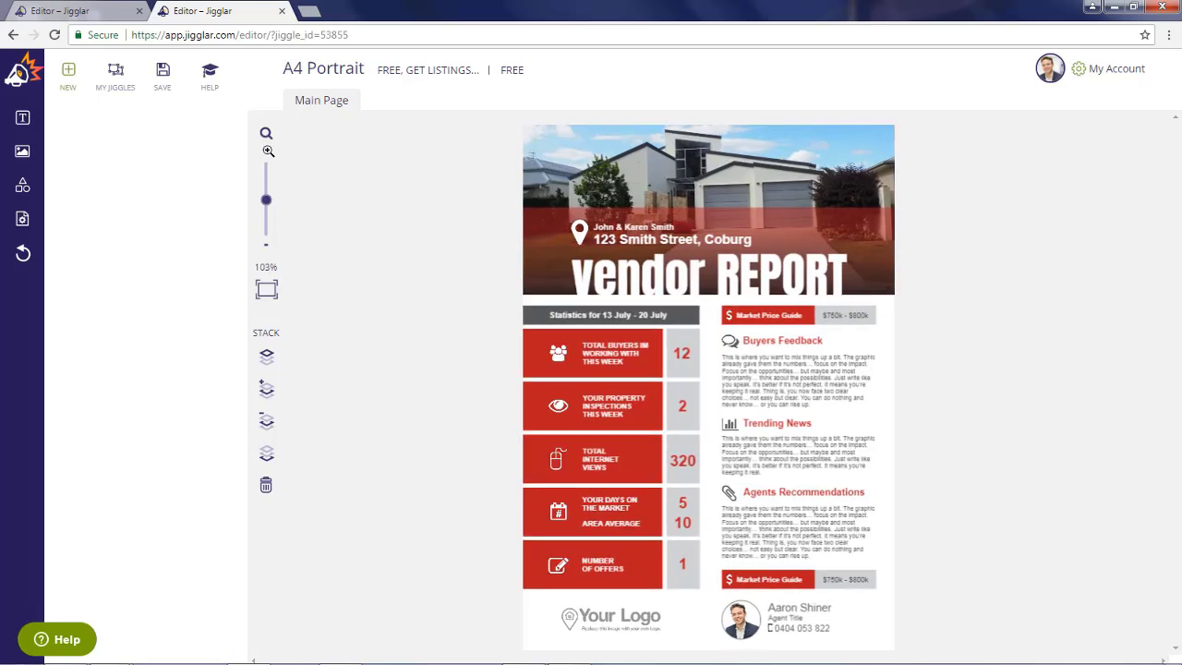
left_click(268, 151)
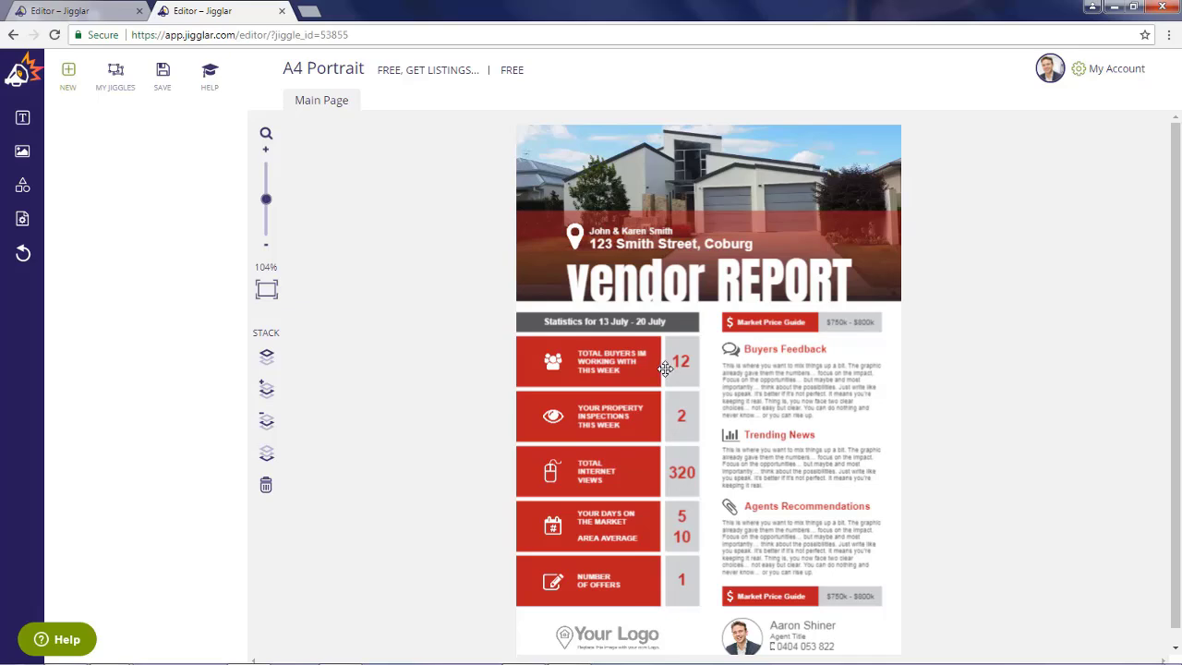
left_click(635, 411)
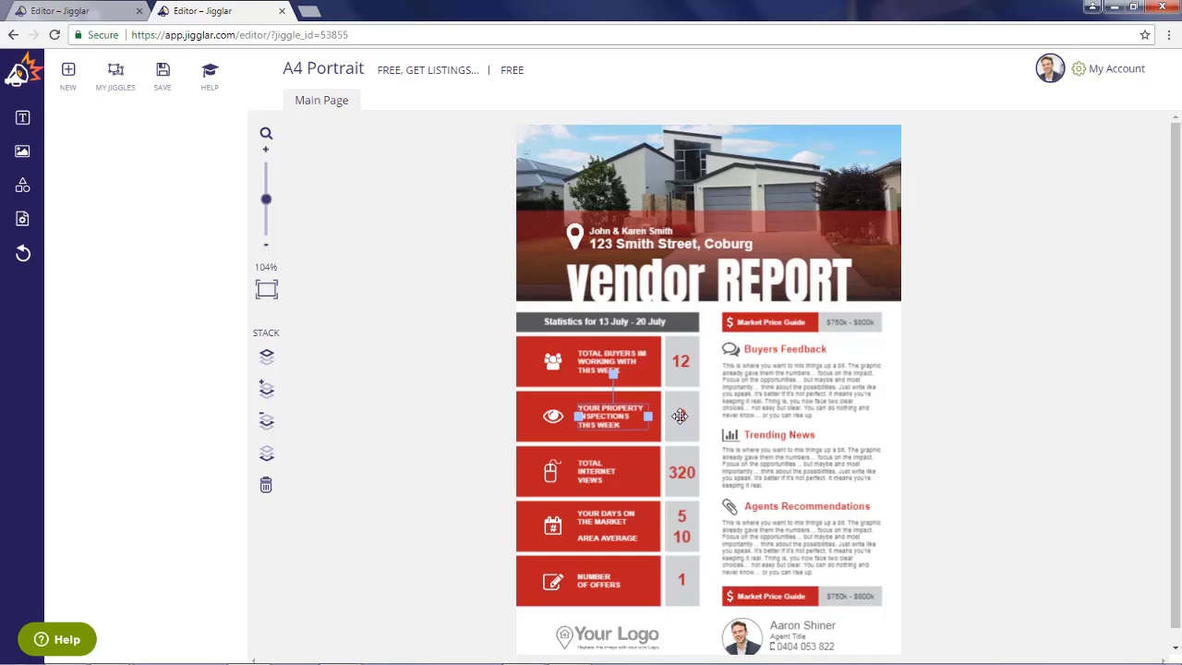
left_click(619, 468)
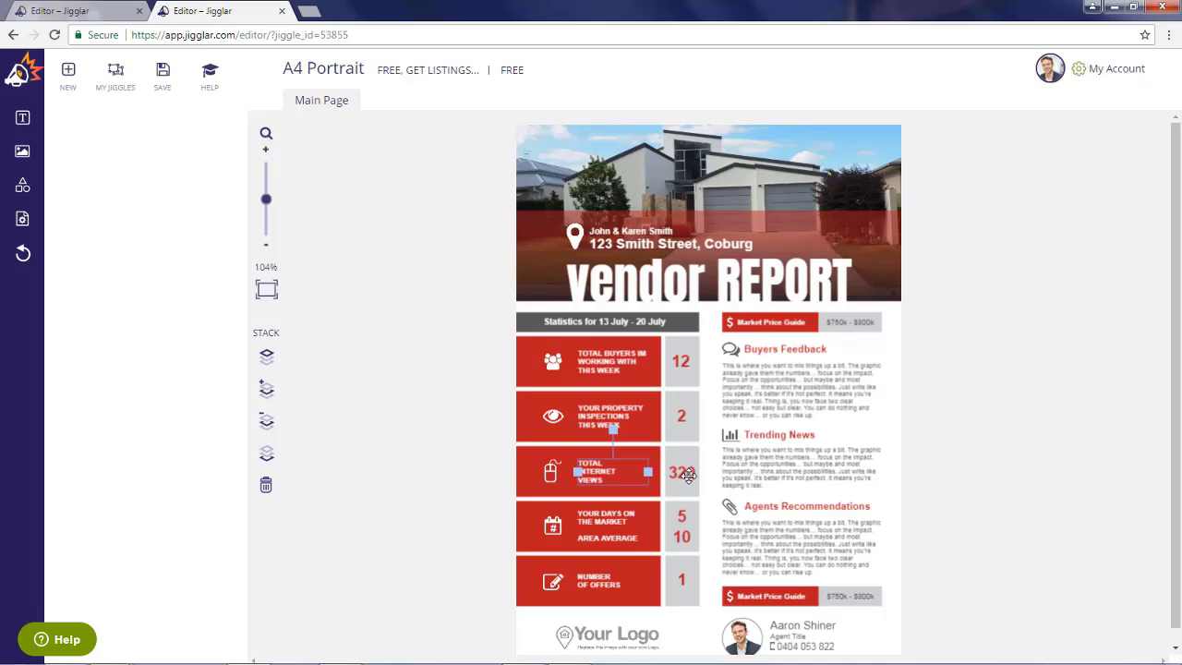
left_click(680, 474)
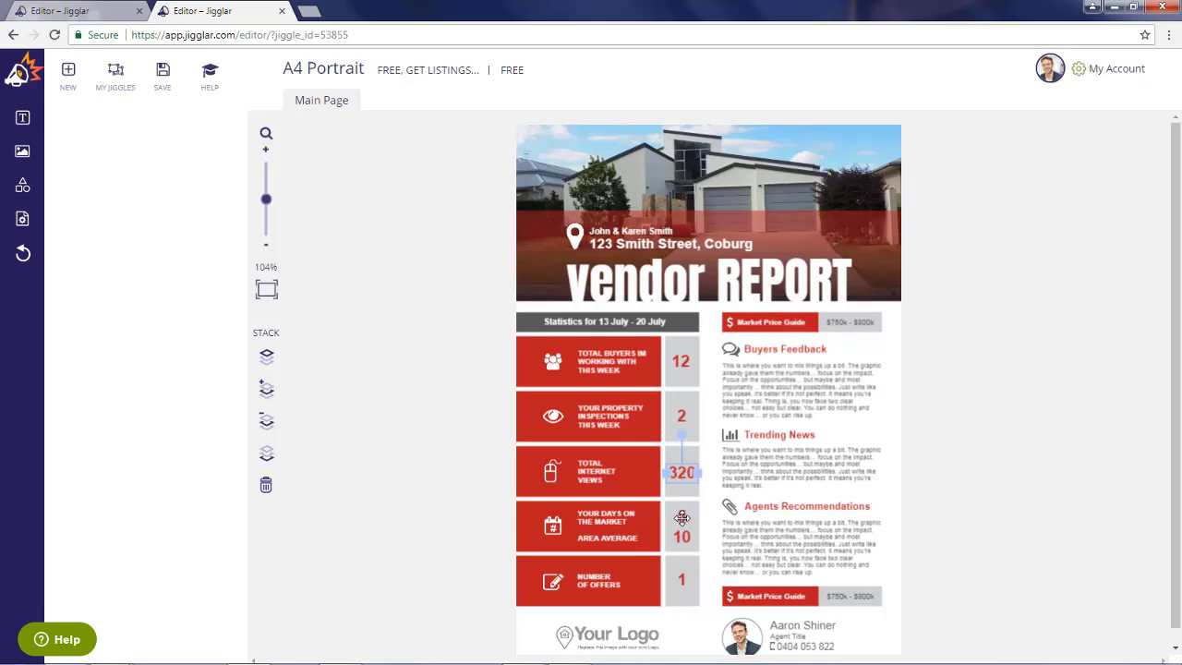
left_click(682, 518)
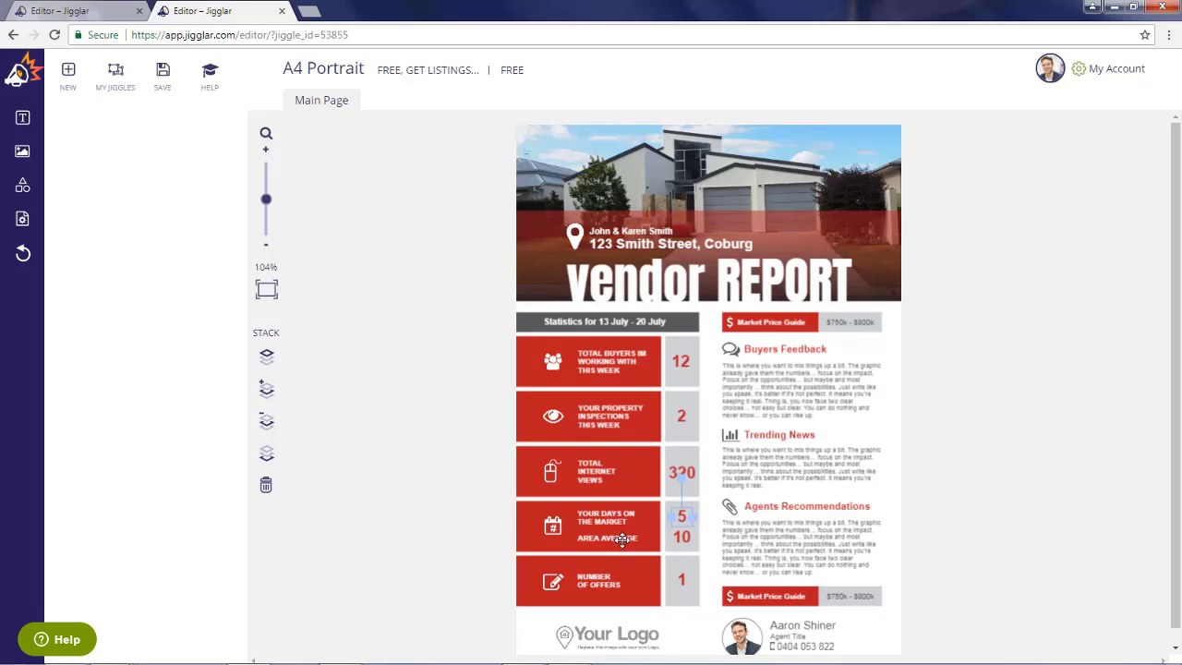
left_click(685, 539)
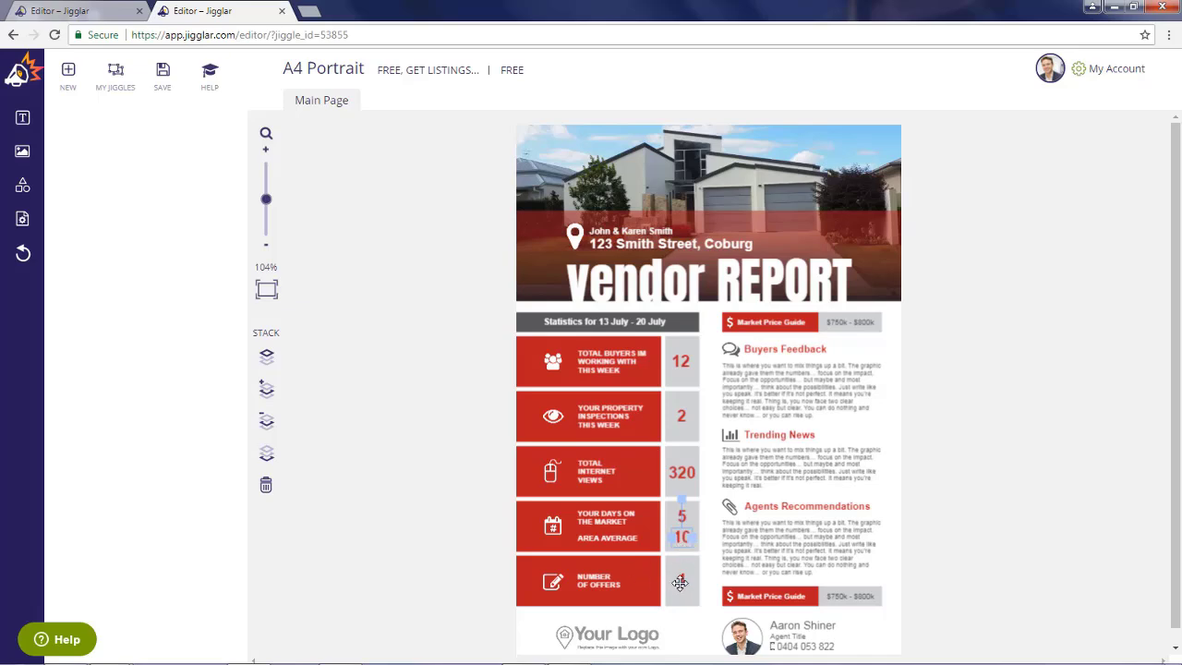
left_click(679, 582)
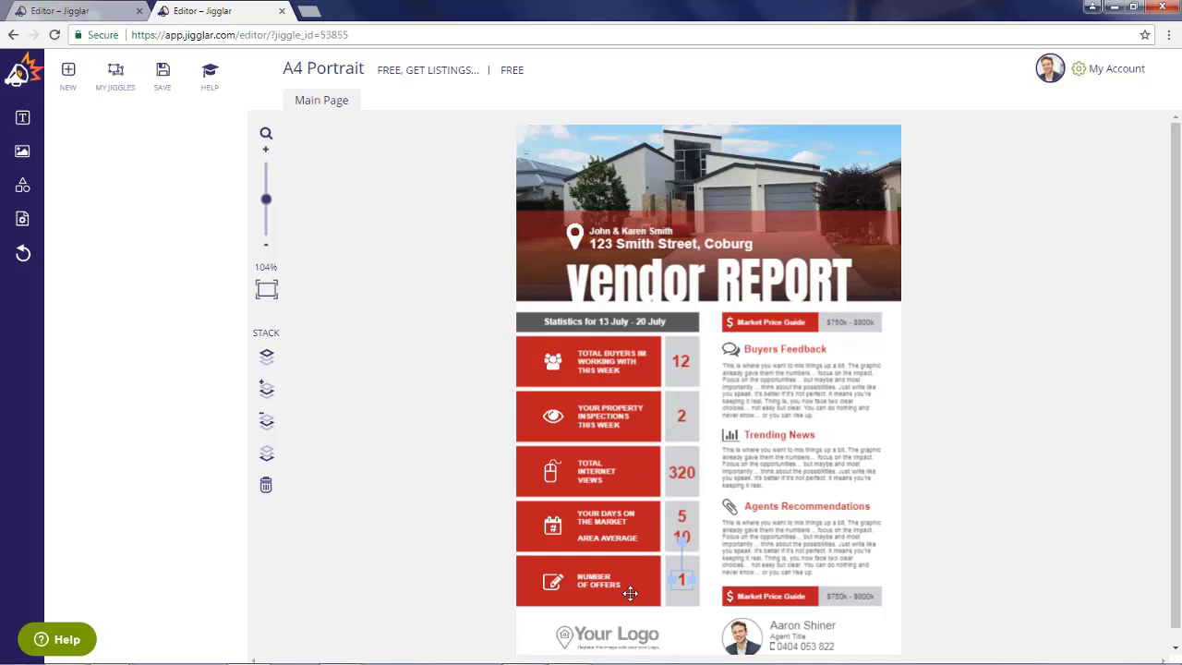
left_click(601, 579)
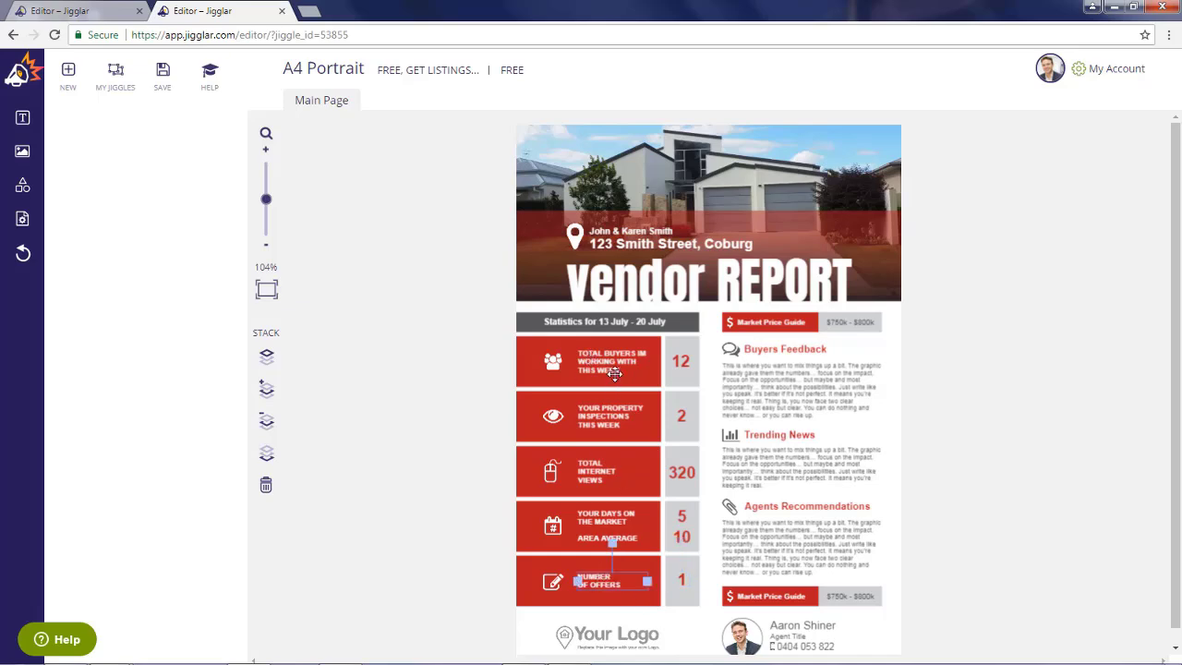
left_click(616, 323)
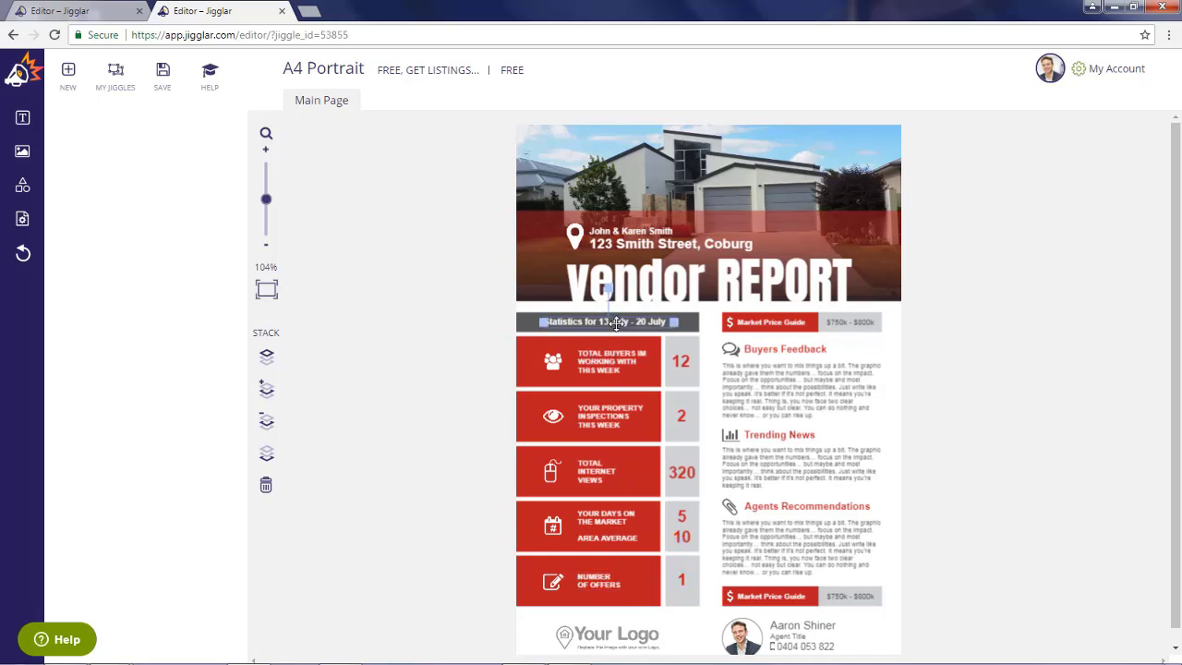
Examine the Market Price Guide banners and the Buyers Feedback and Agents Recommendations text blocks.
left_click(787, 398)
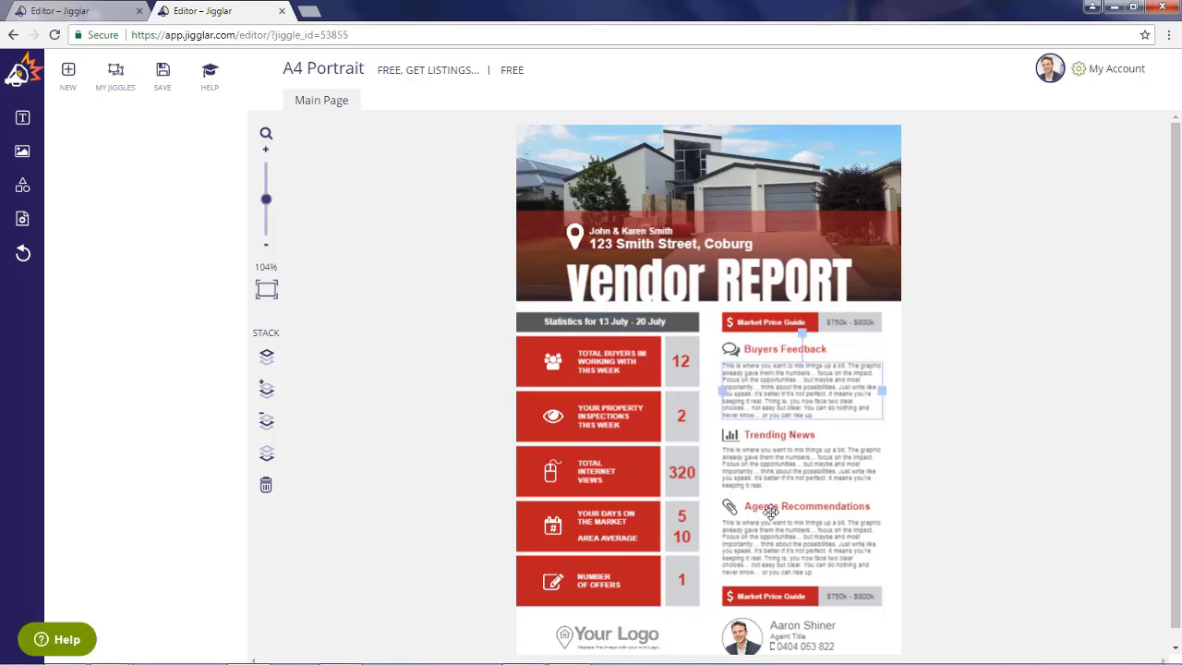
left_click(757, 322)
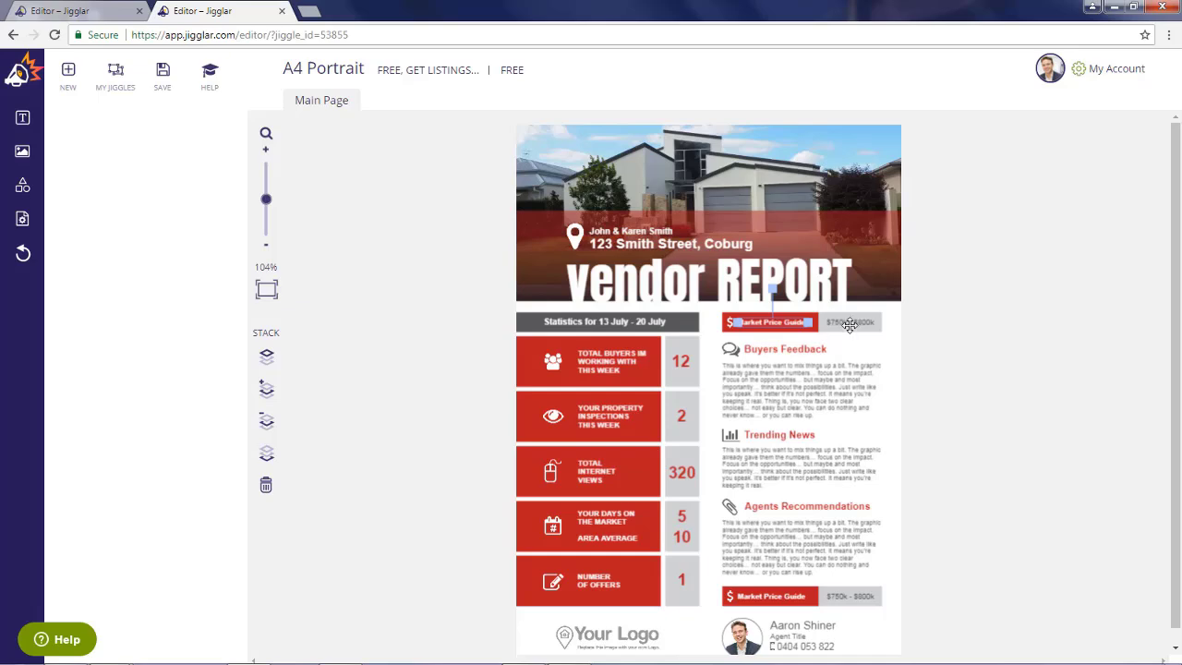
left_click(840, 388)
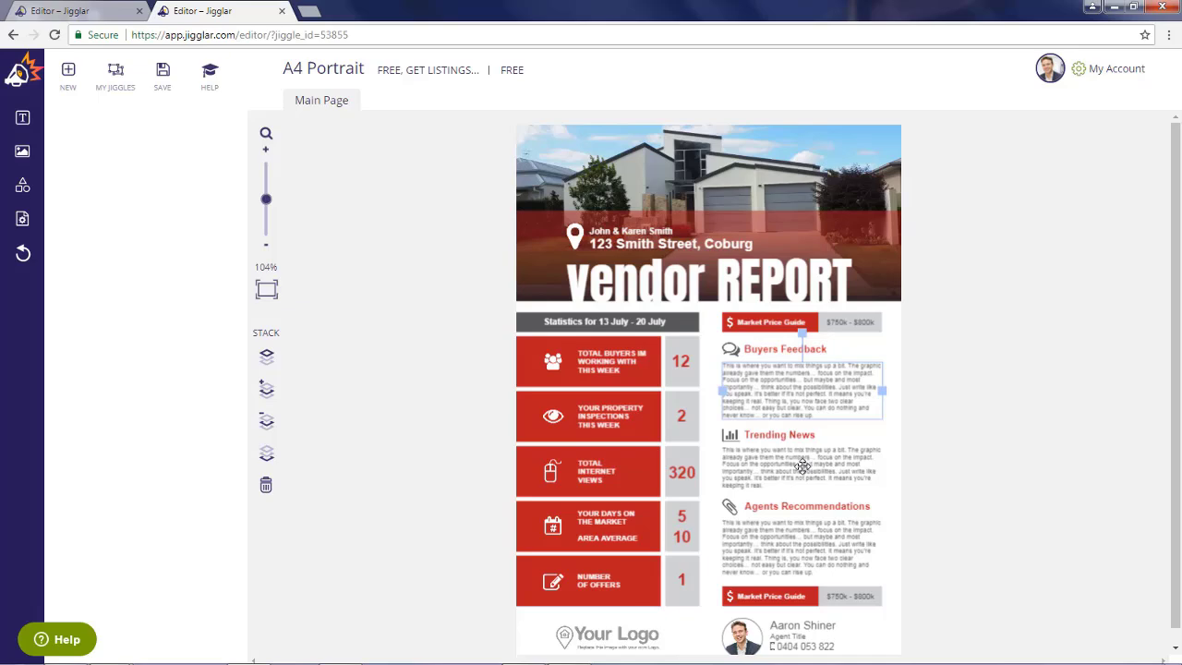
left_click(836, 527)
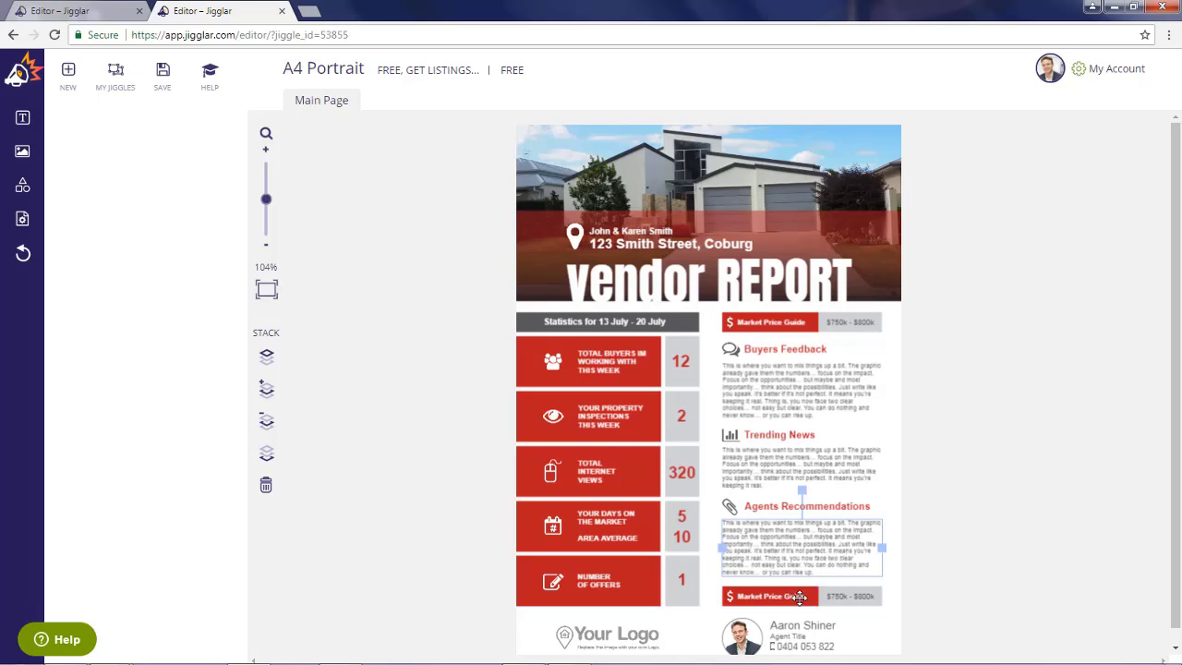
double_click(770, 596)
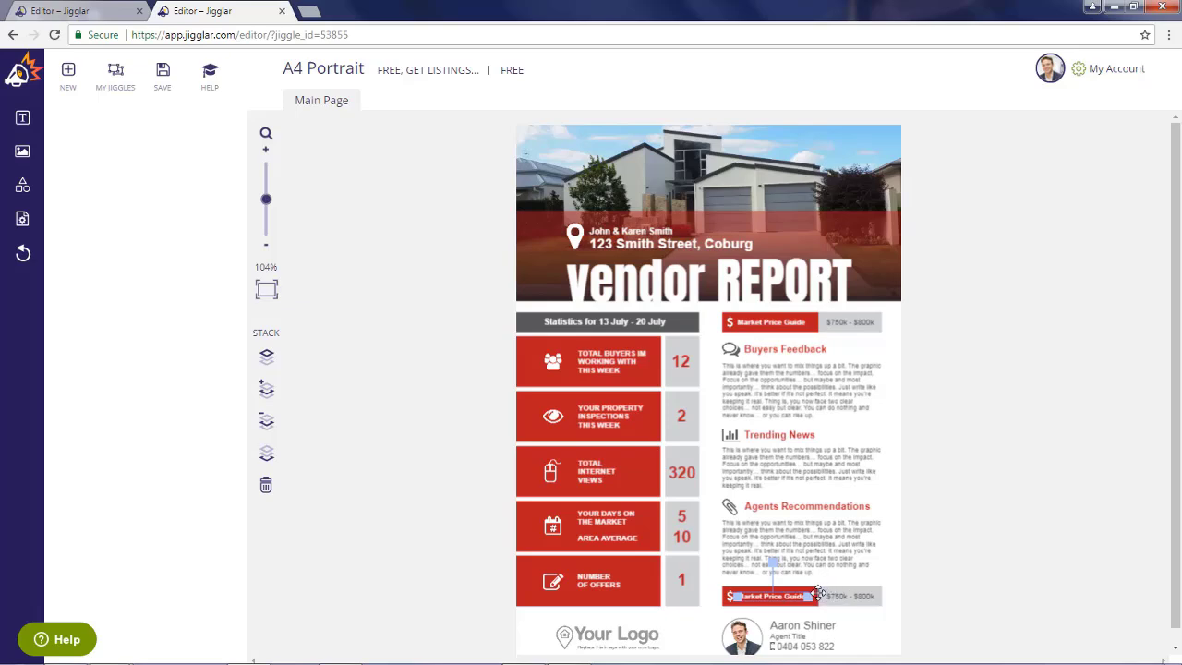
Apply the agency color scheme to the whole vendor report.
left_click(938, 384)
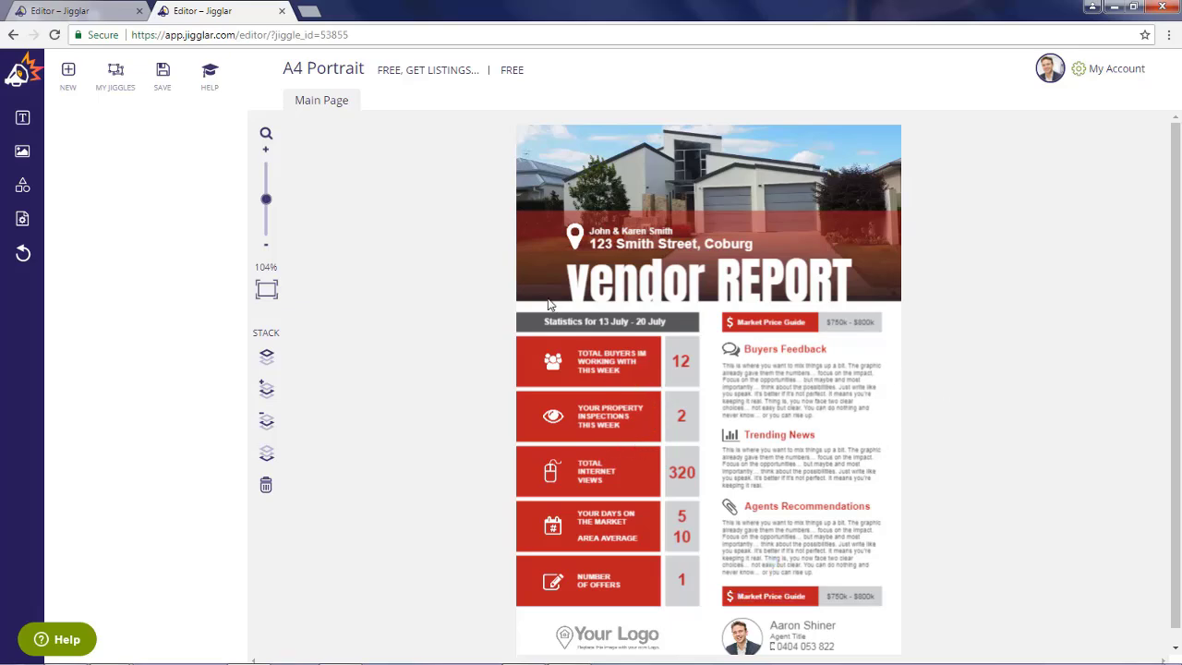
left_click(22, 220)
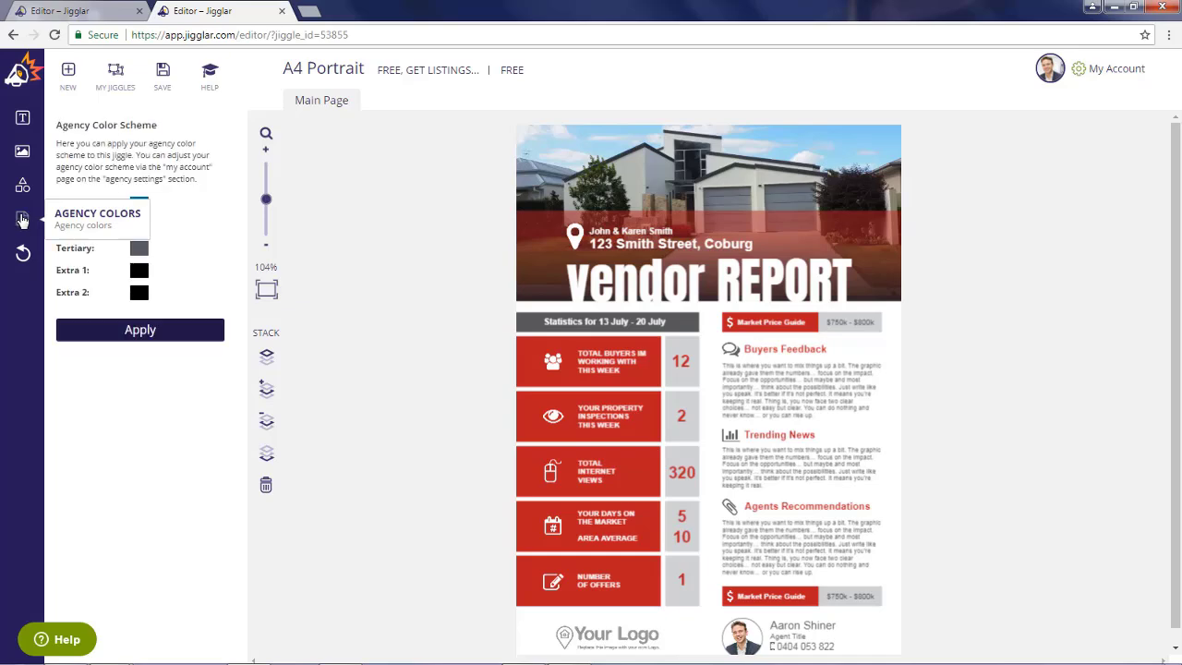
left_click(173, 332)
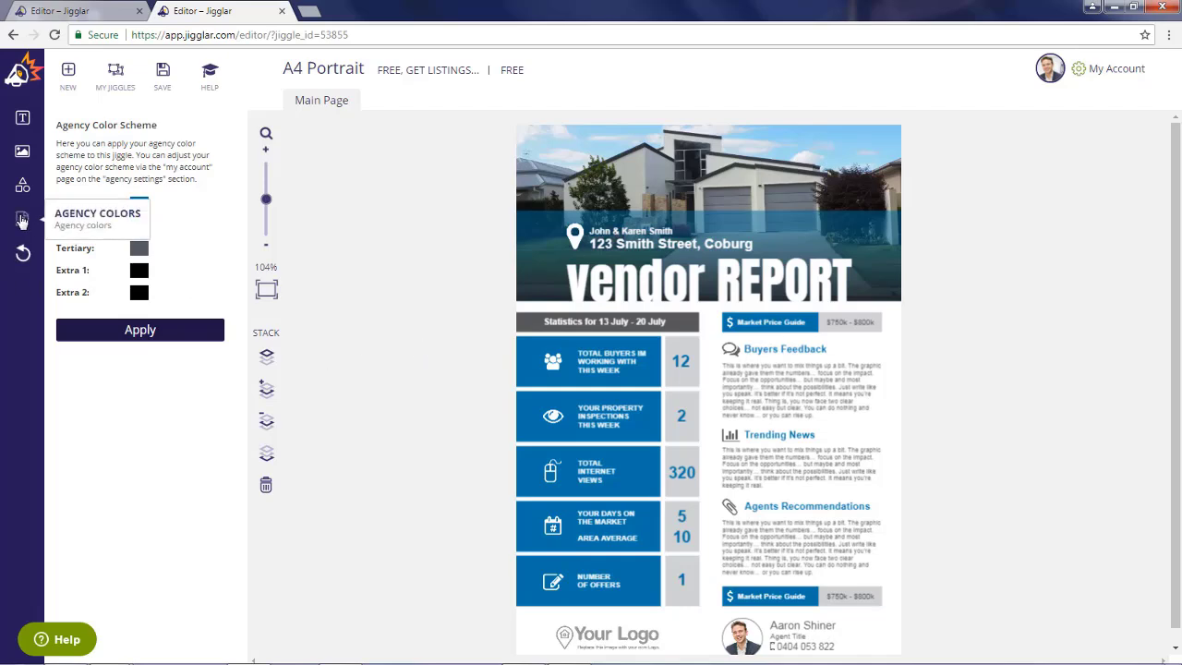
Replace the footer's "Your Logo" placeholder with the blue Laguna logo from the General Library, scaled to 1003 × 213 px.
left_click(631, 637)
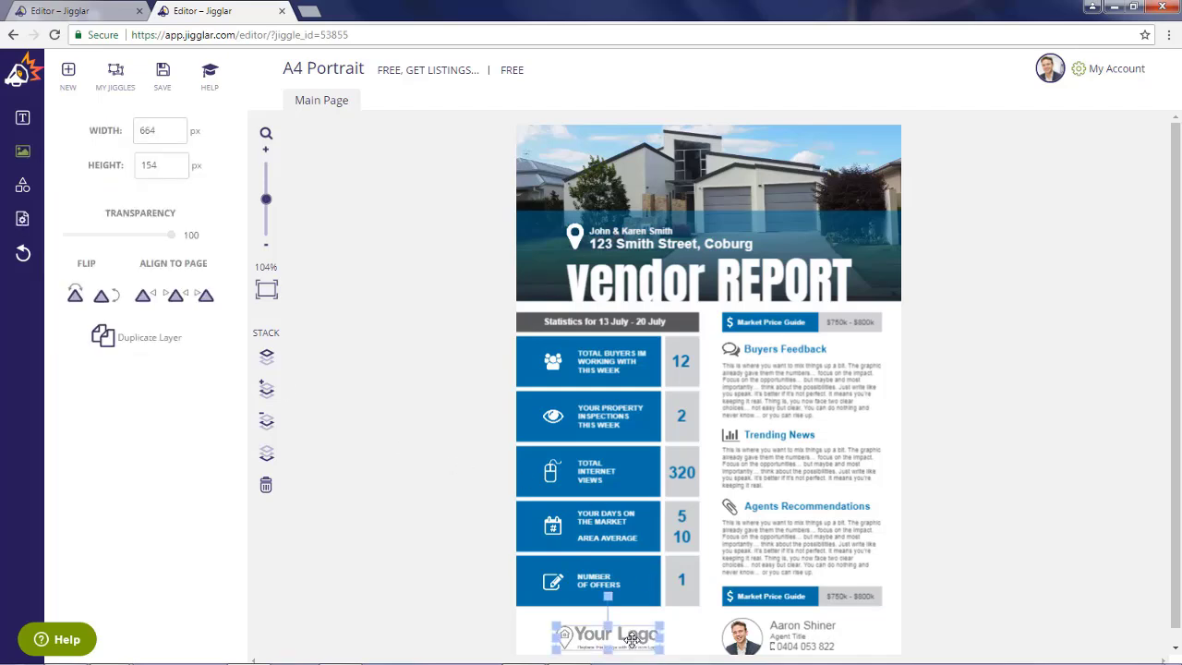
key("Delete")
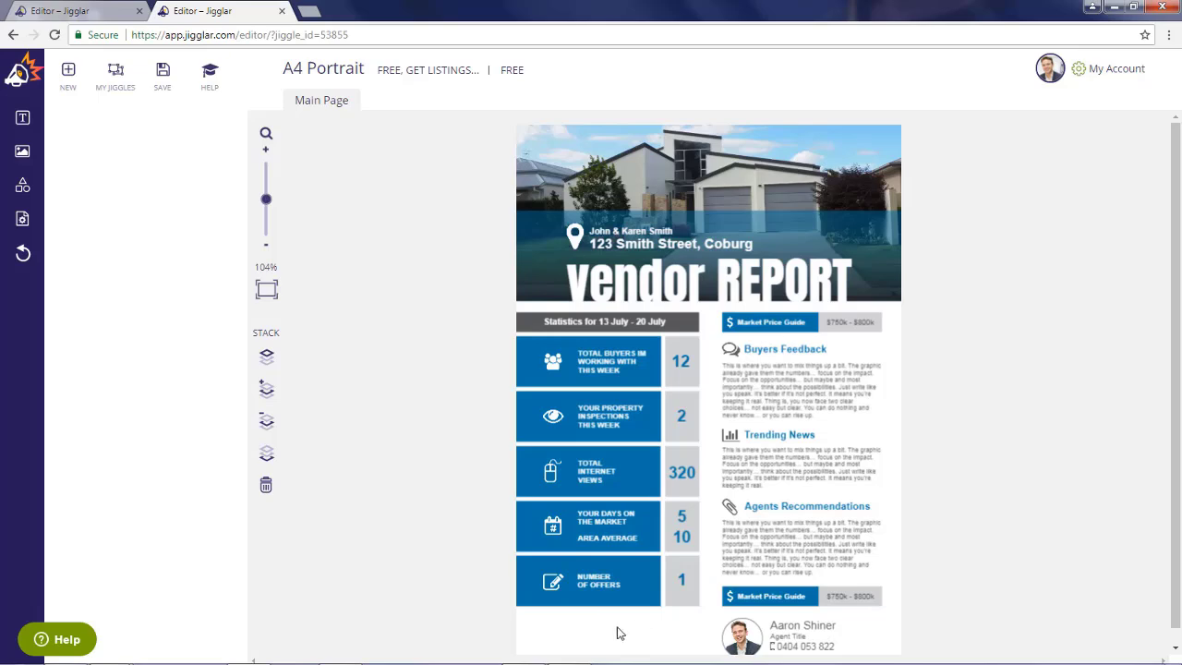
left_click(22, 150)
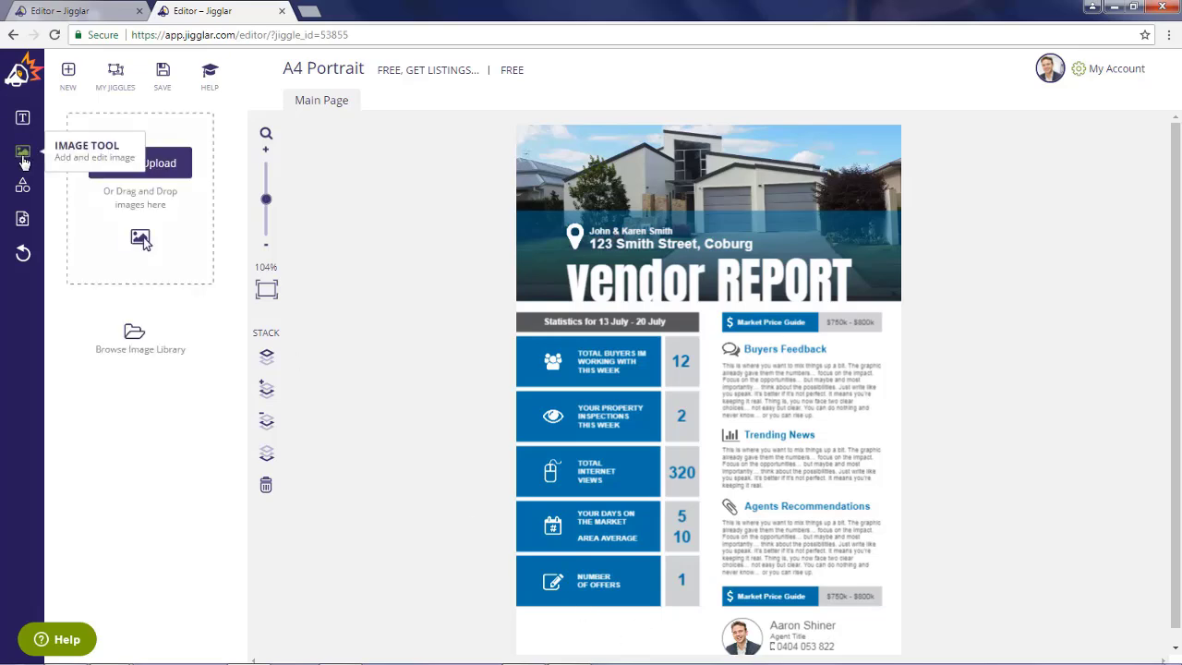
left_click(136, 334)
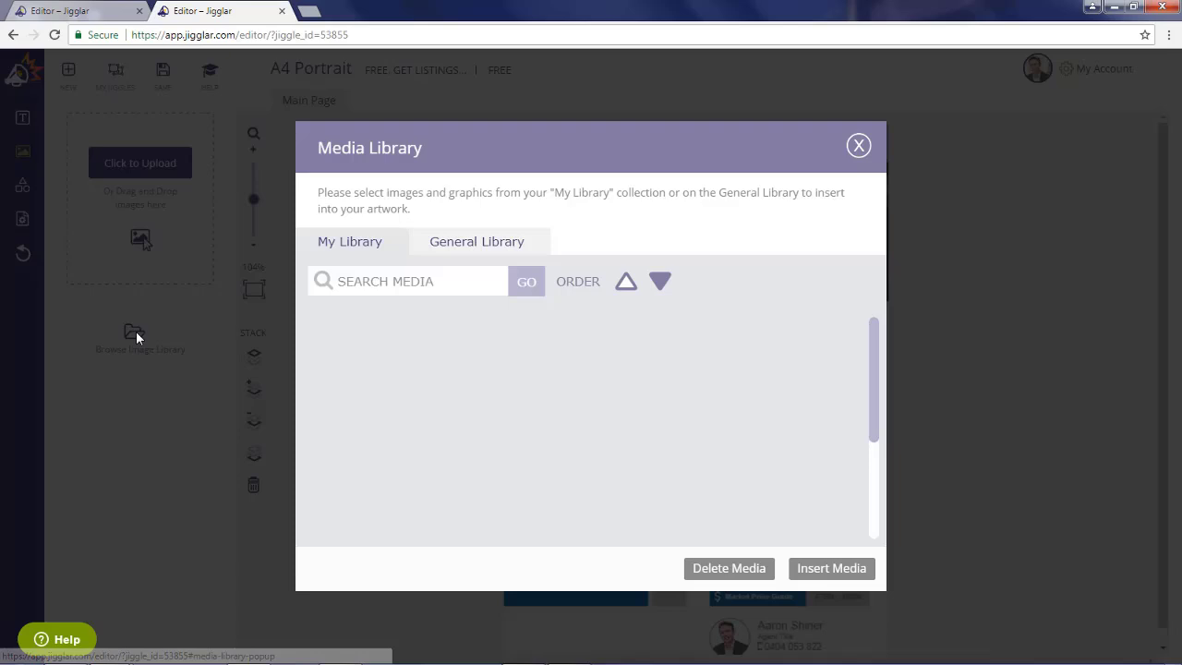
left_click(461, 247)
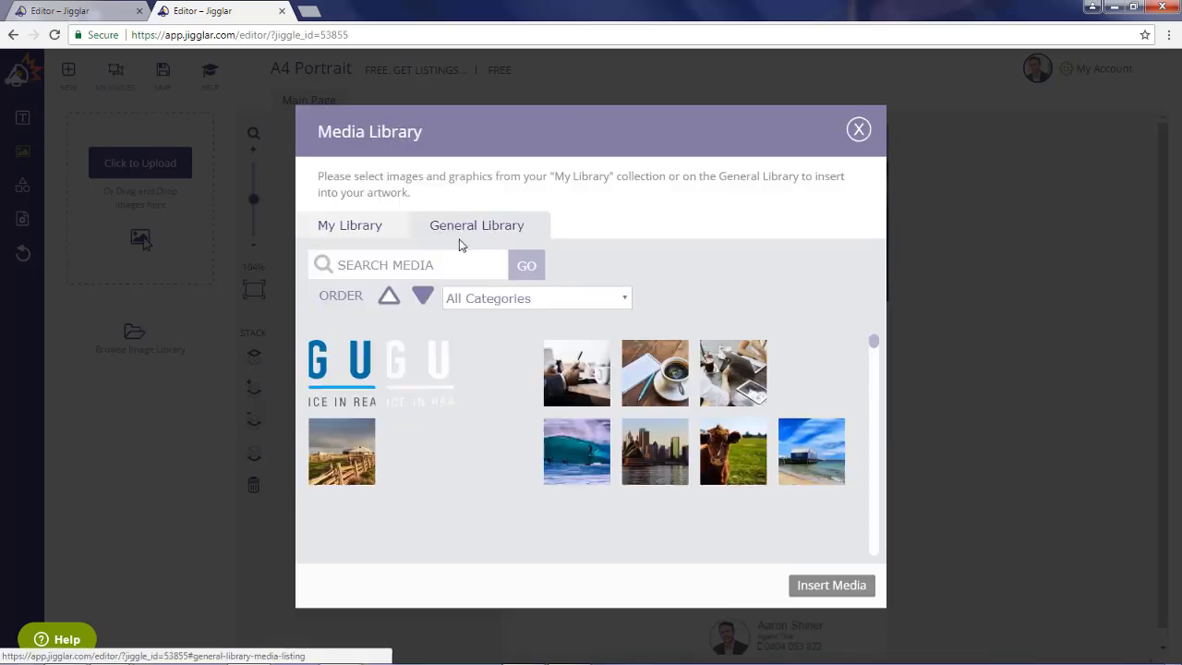
left_click(346, 365)
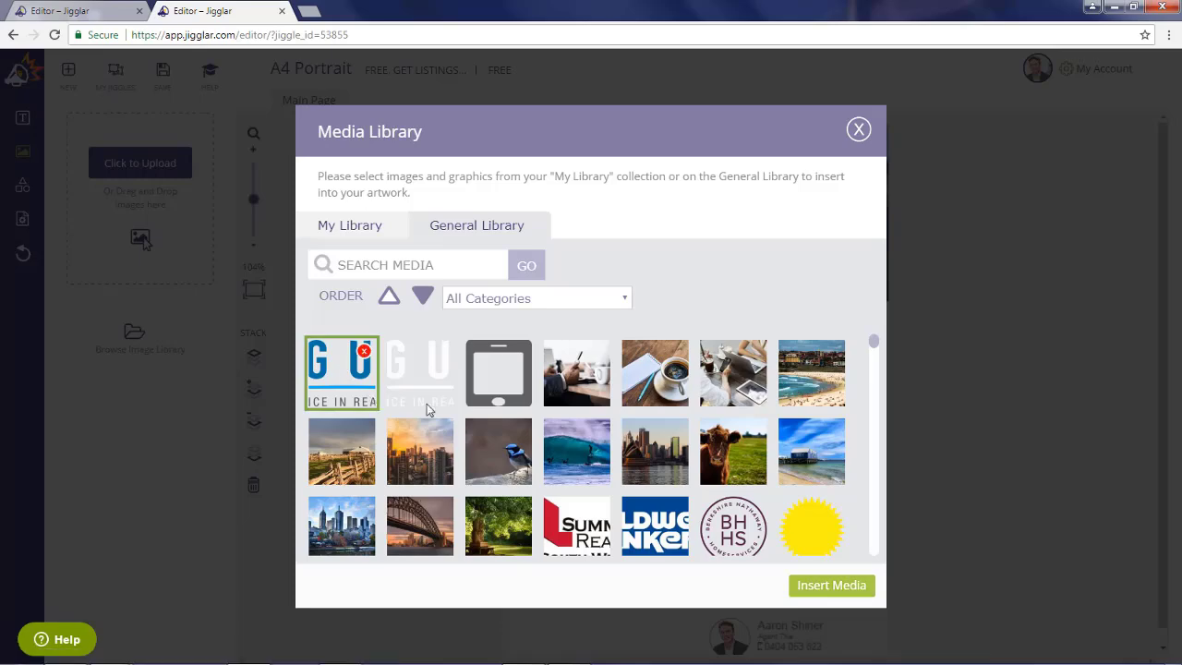
left_click(837, 589)
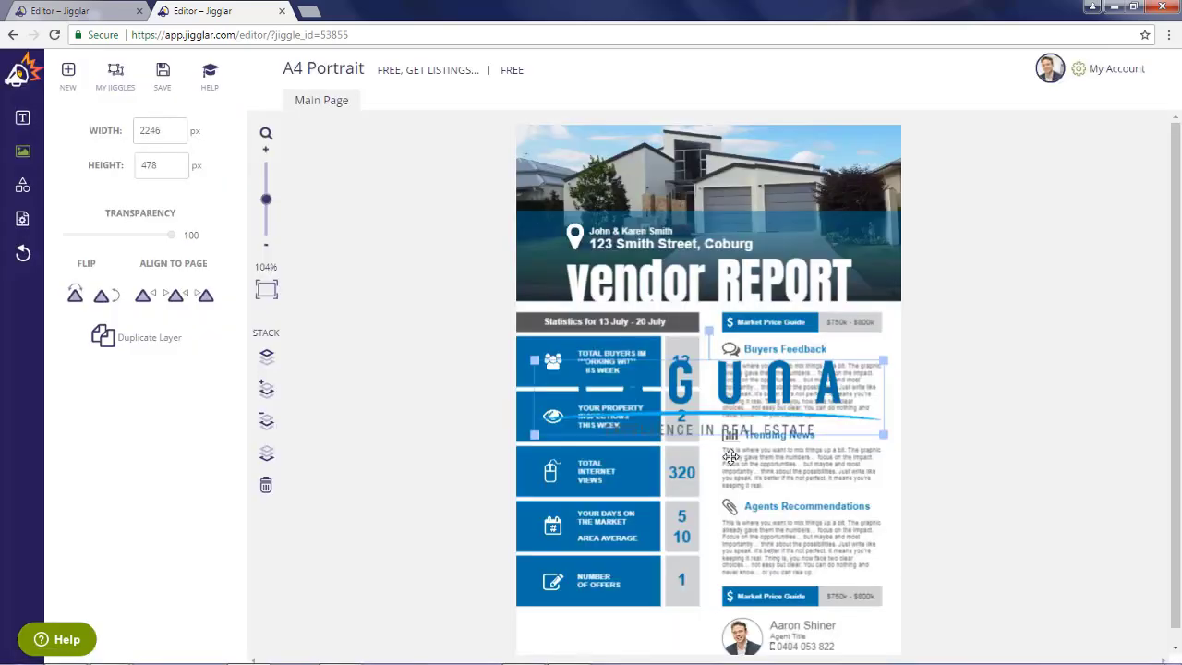
left_click_drag(735, 402, 621, 622)
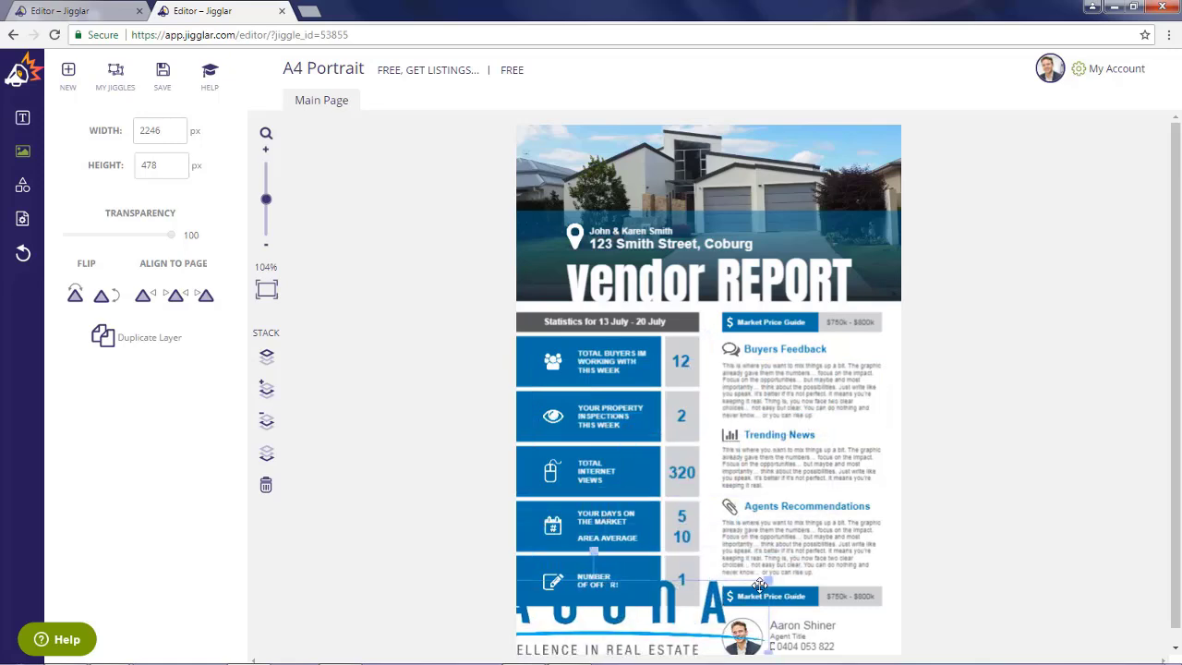
left_click_drag(765, 583, 647, 626)
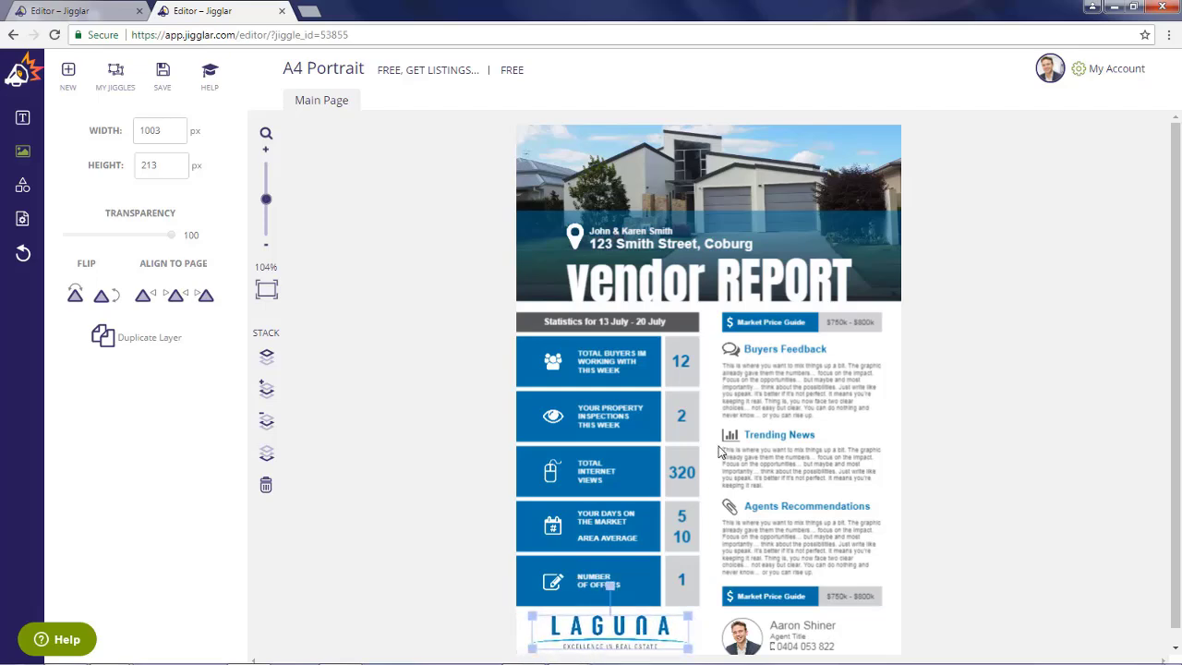
Delete the house photo from the report header and upload nice-house-blog-pic.jpg from the Desktop to the media library.
left_click(665, 161)
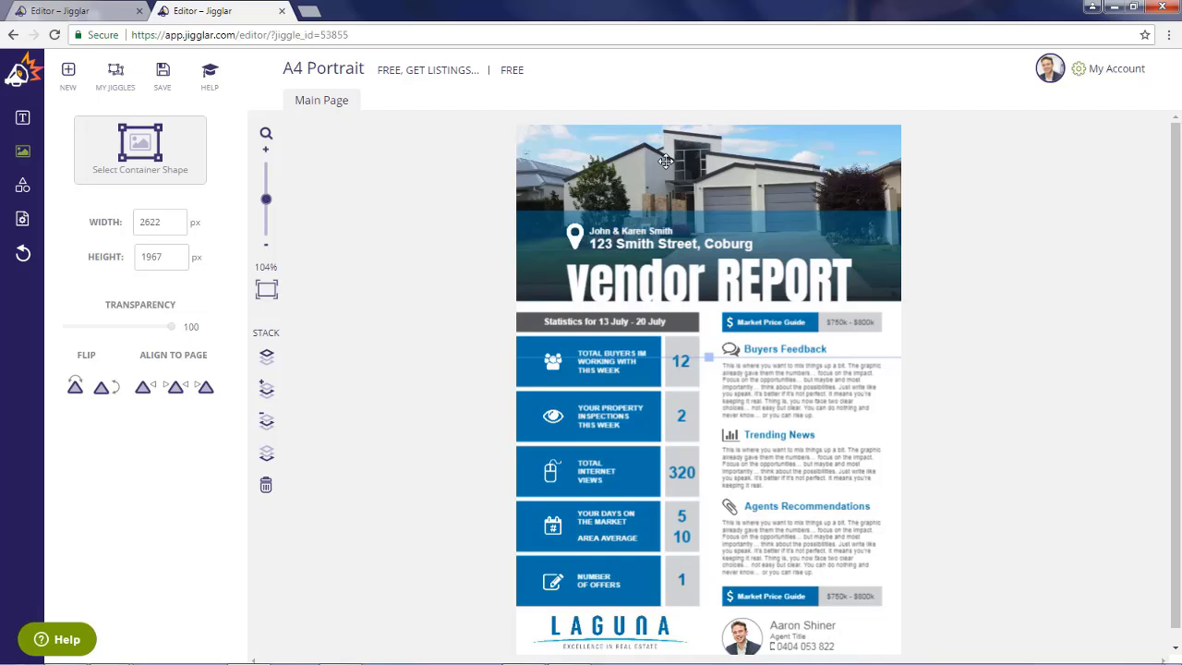
key("Delete")
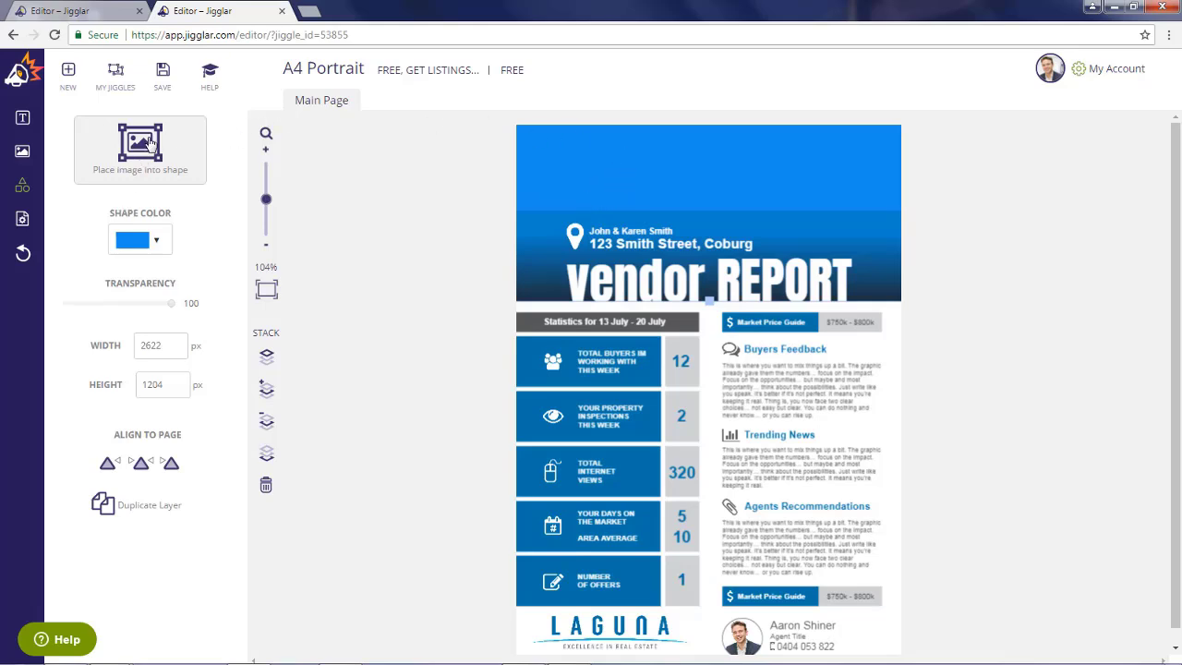
left_click(23, 153)
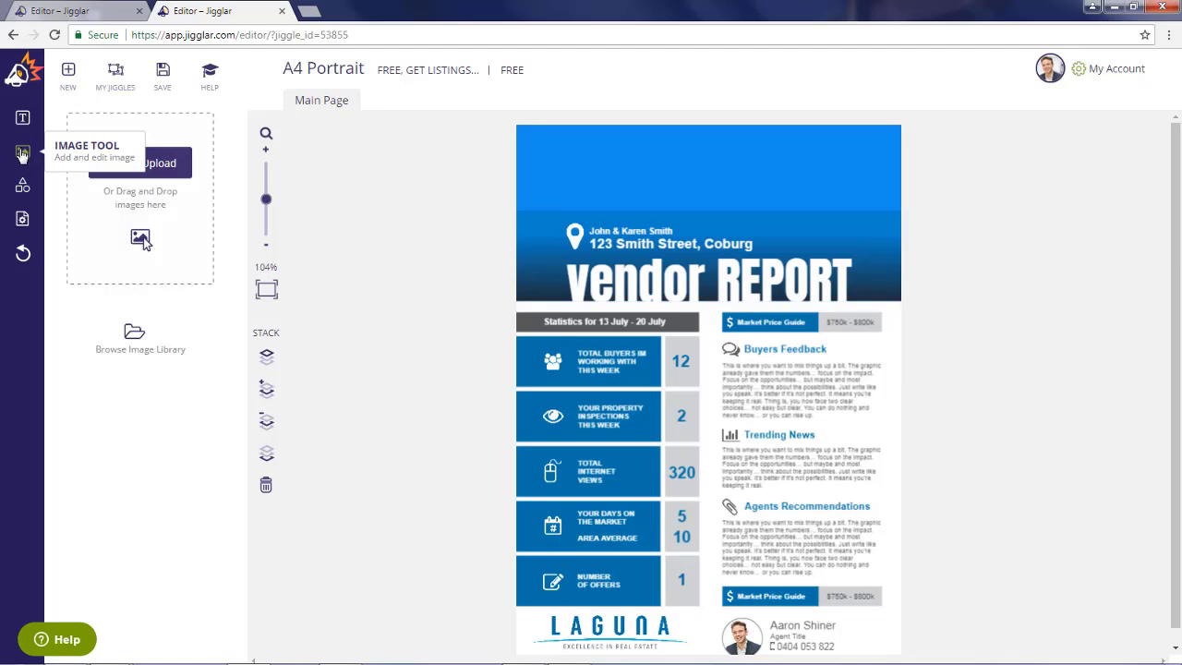
left_click(148, 169)
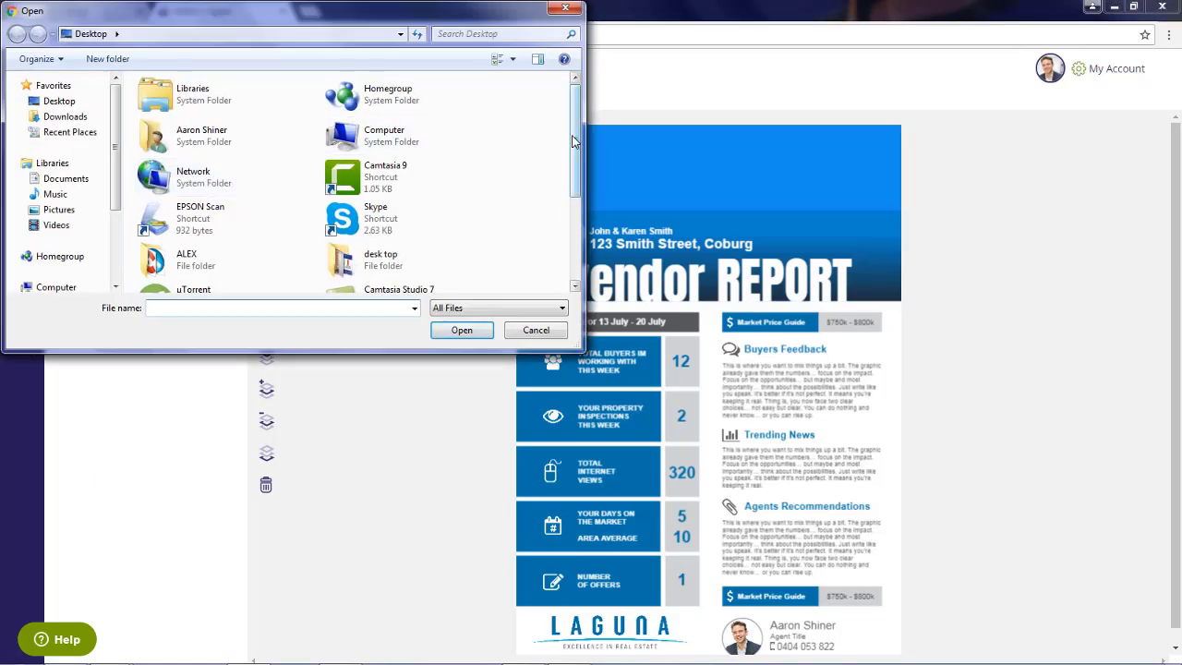
scroll(573, 139, "down", 3)
left_click(375, 201)
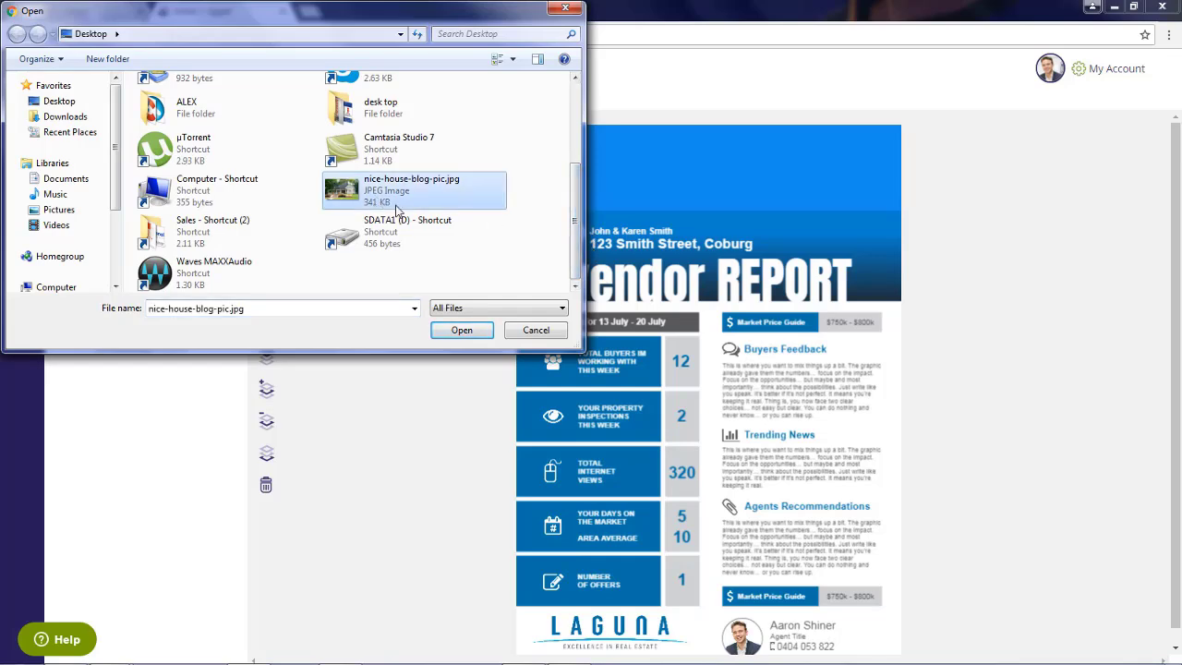
left_click(473, 334)
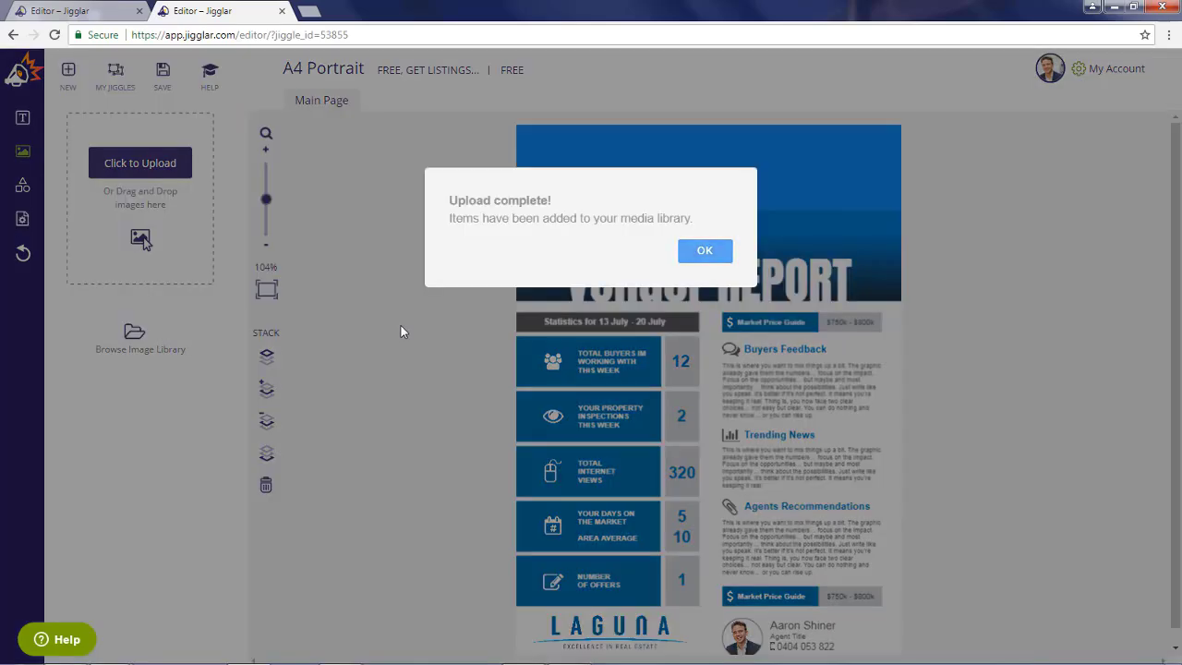
left_click(702, 251)
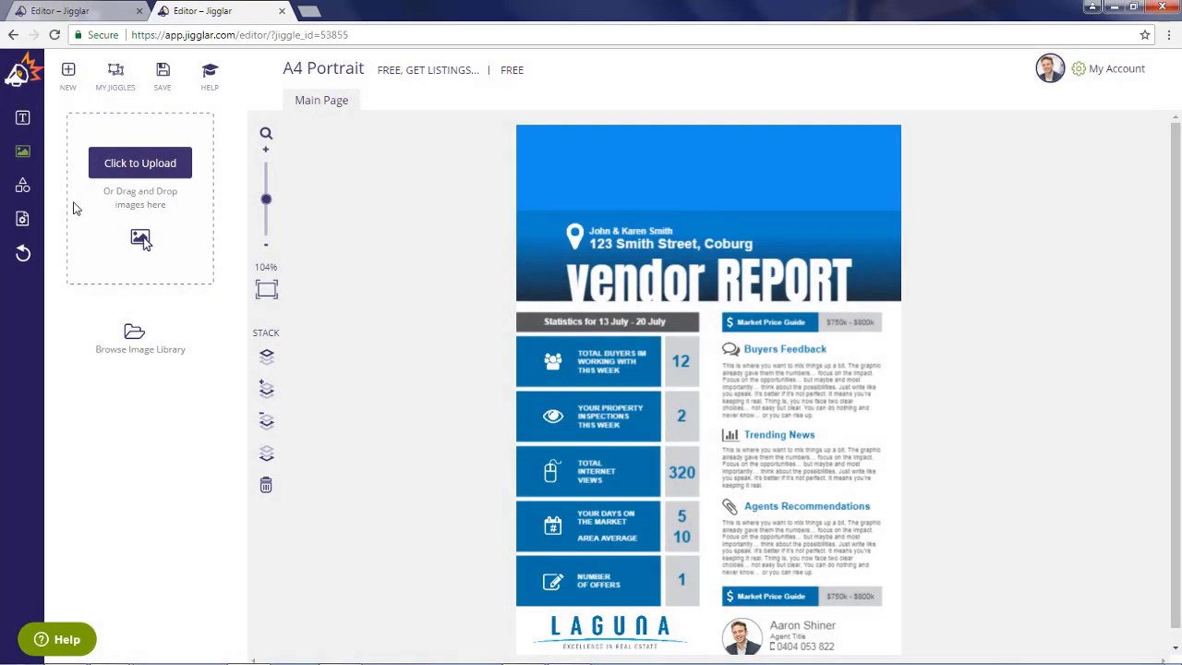
Place the uploaded house photo from My Library into the blue header shape and shift it slightly down within the frame.
left_click(665, 159)
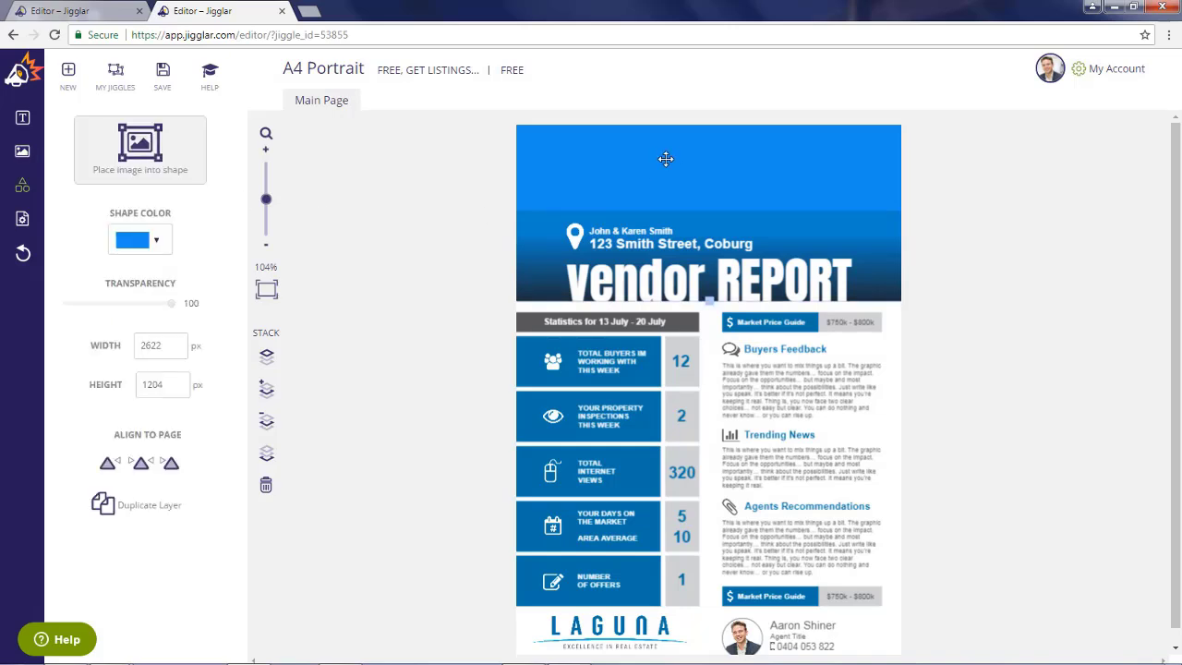
left_click(134, 154)
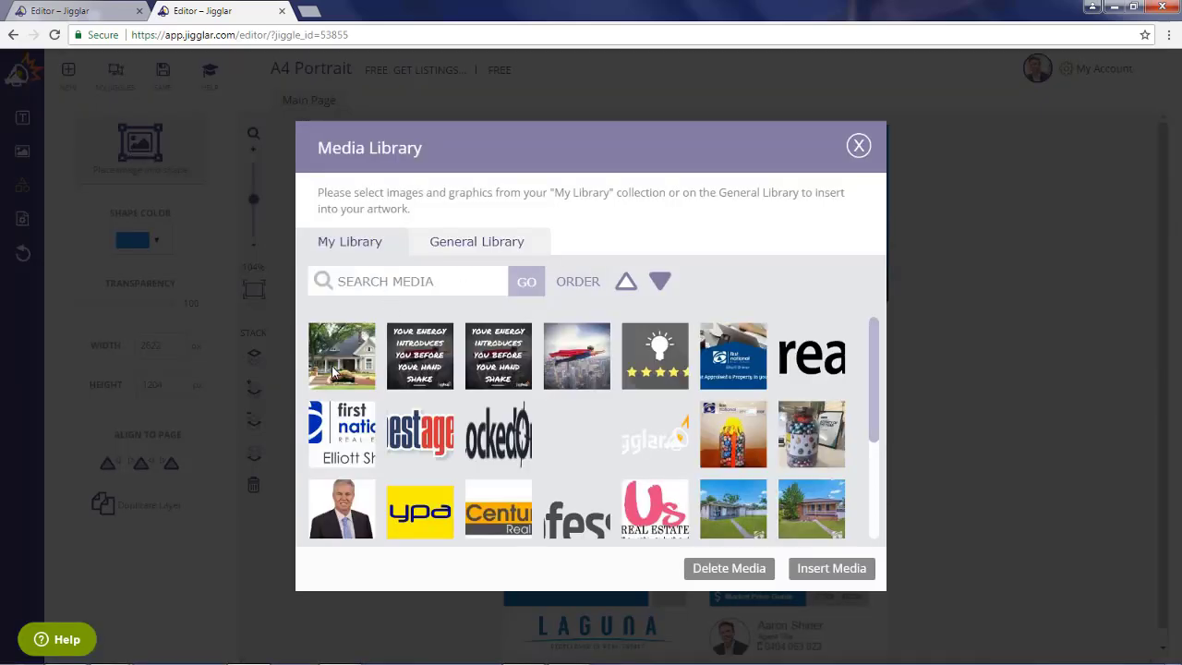
left_click(340, 356)
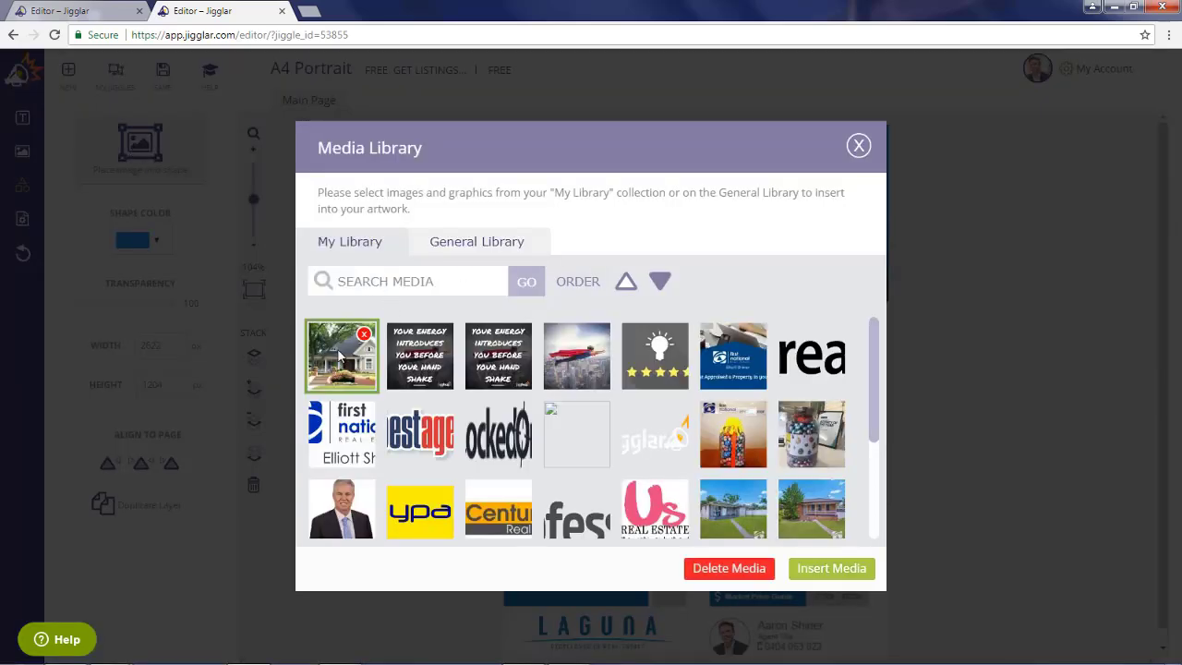
left_click(852, 576)
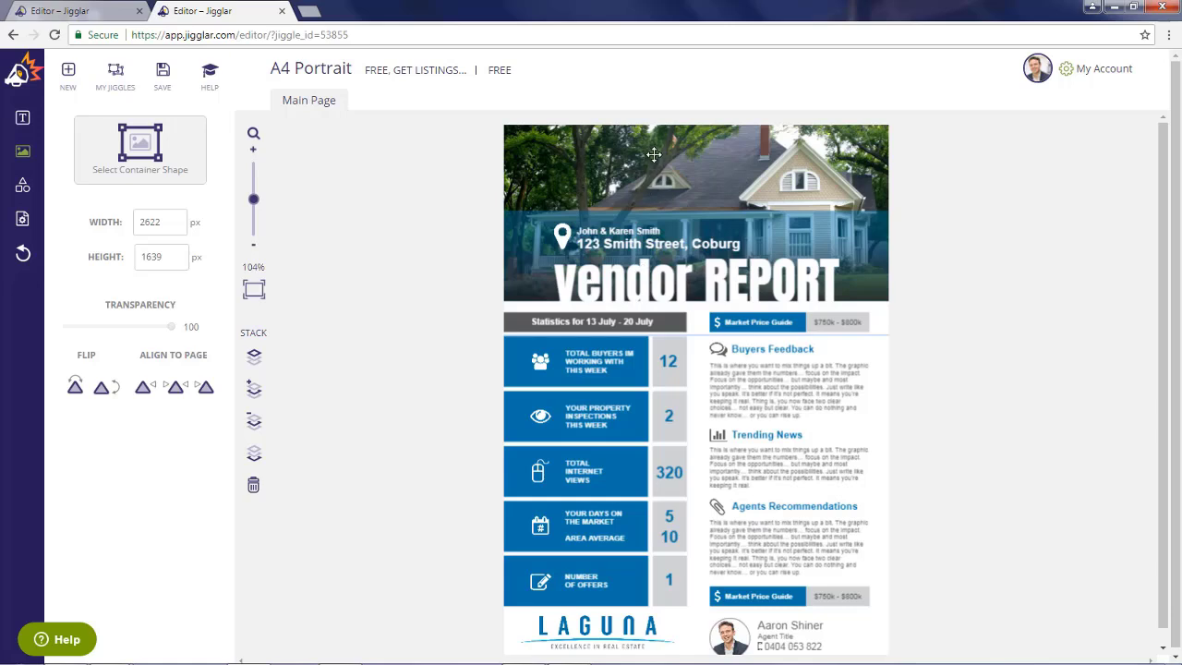
left_click_drag(706, 173, 706, 181)
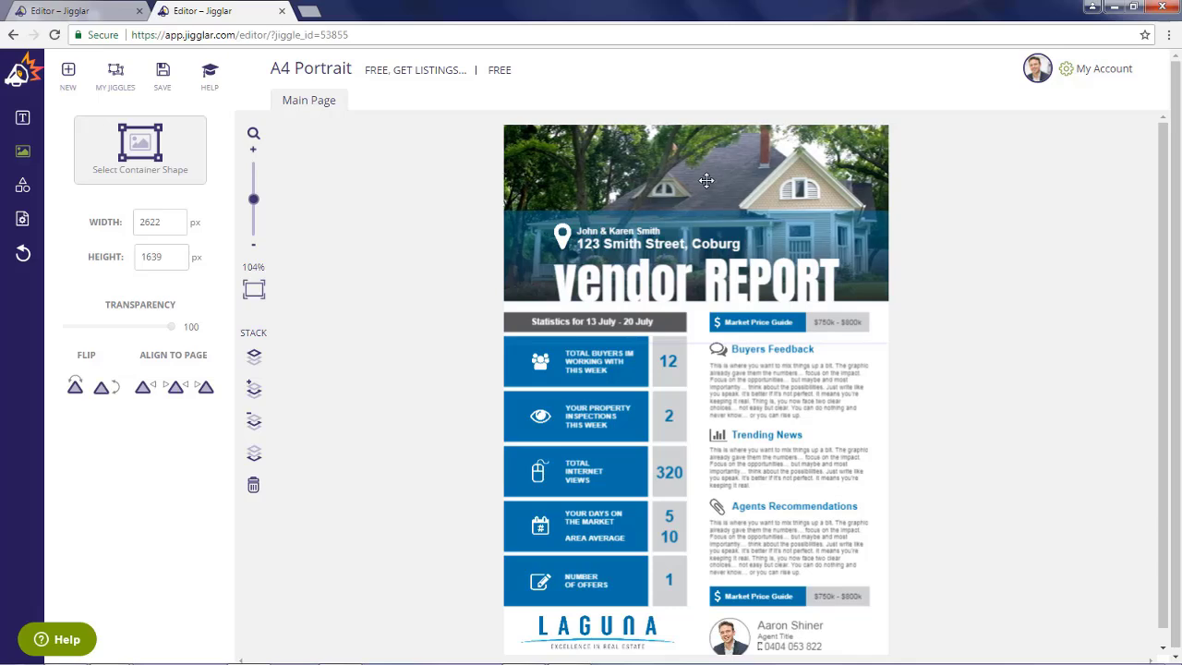
left_click(610, 230)
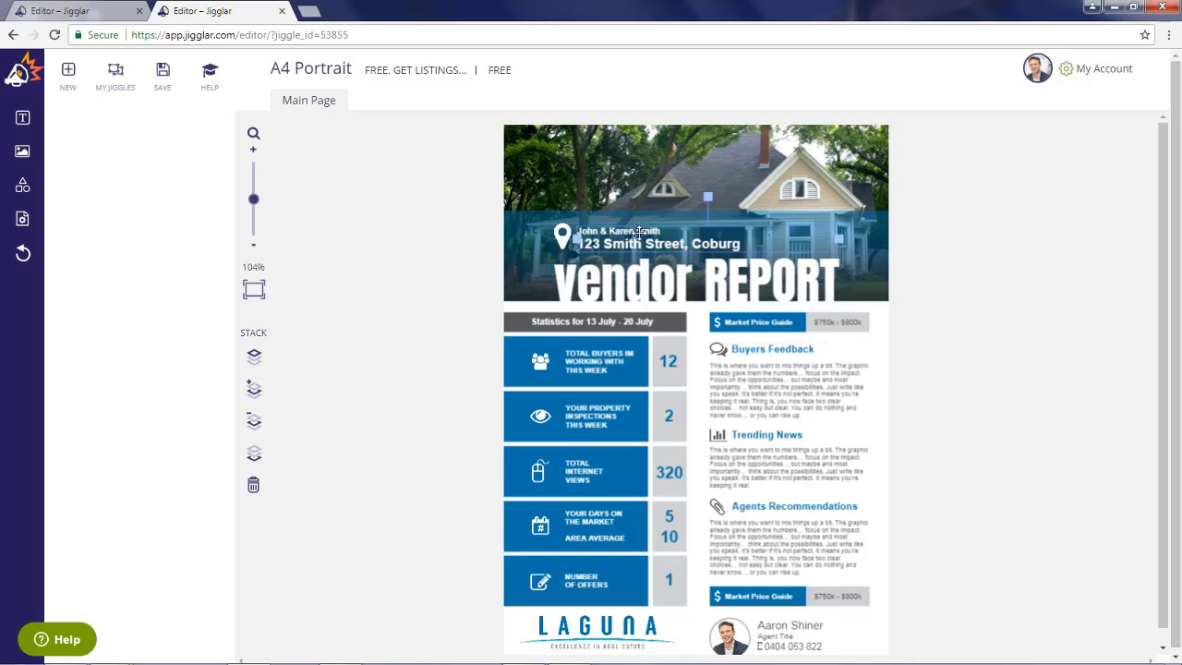
left_click(648, 230)
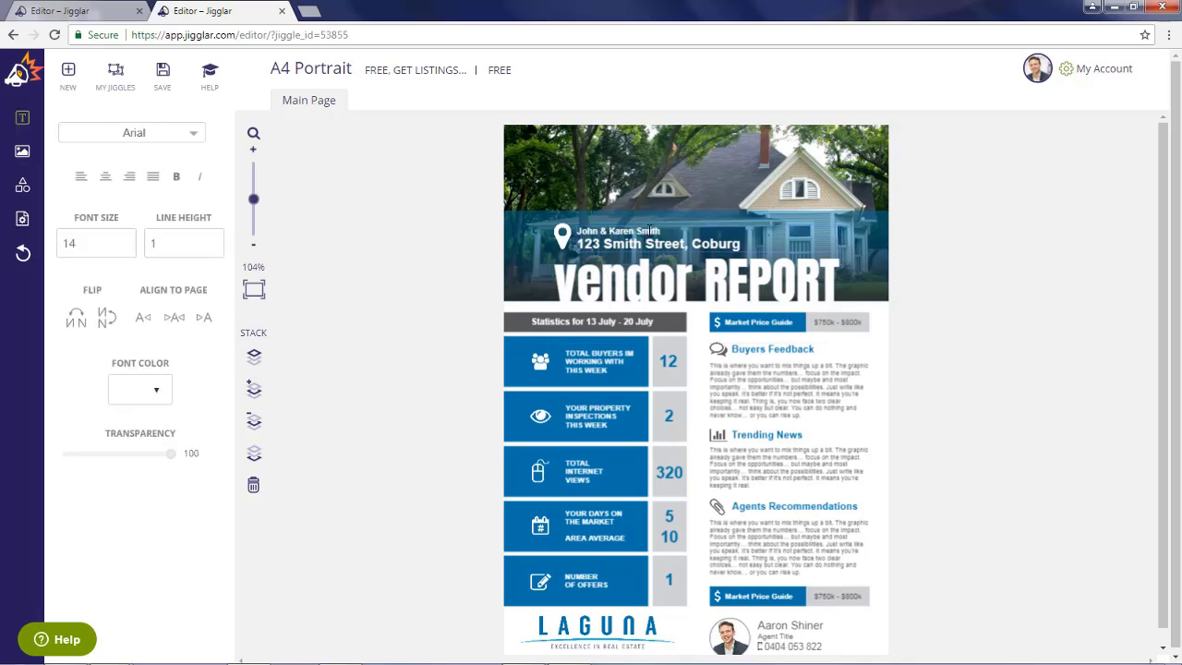
double_click(652, 230)
left_click(663, 242)
Save the customized report to My Jiggles under the name "vr".
left_click(163, 79)
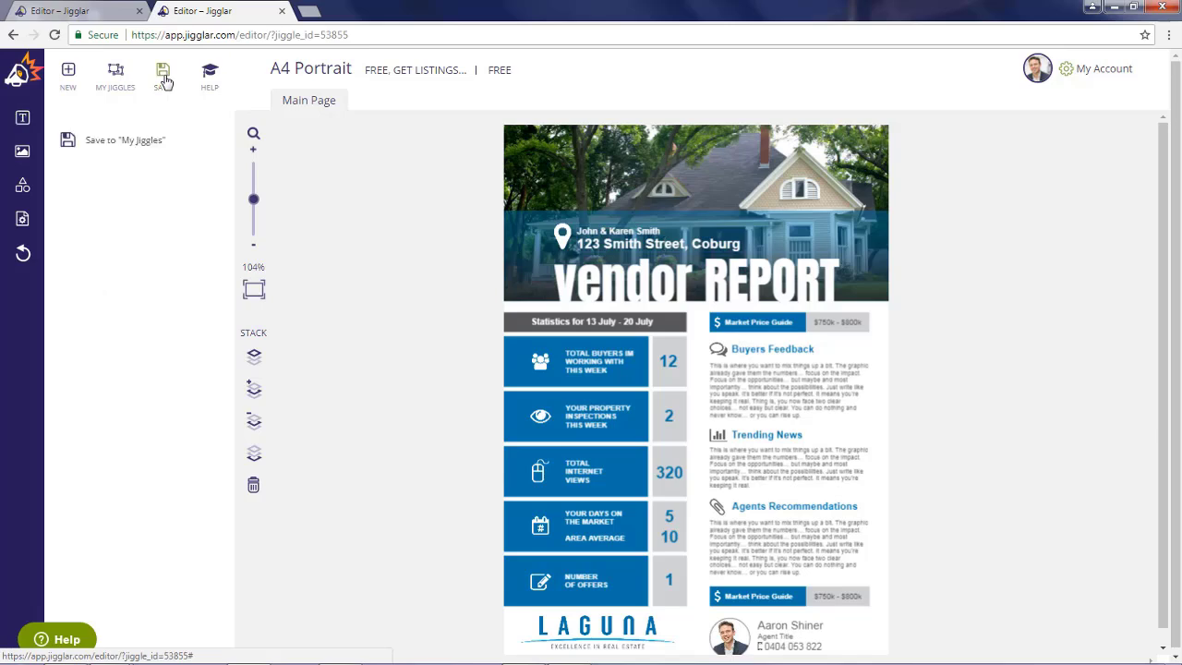
left_click(125, 142)
left_click(544, 321)
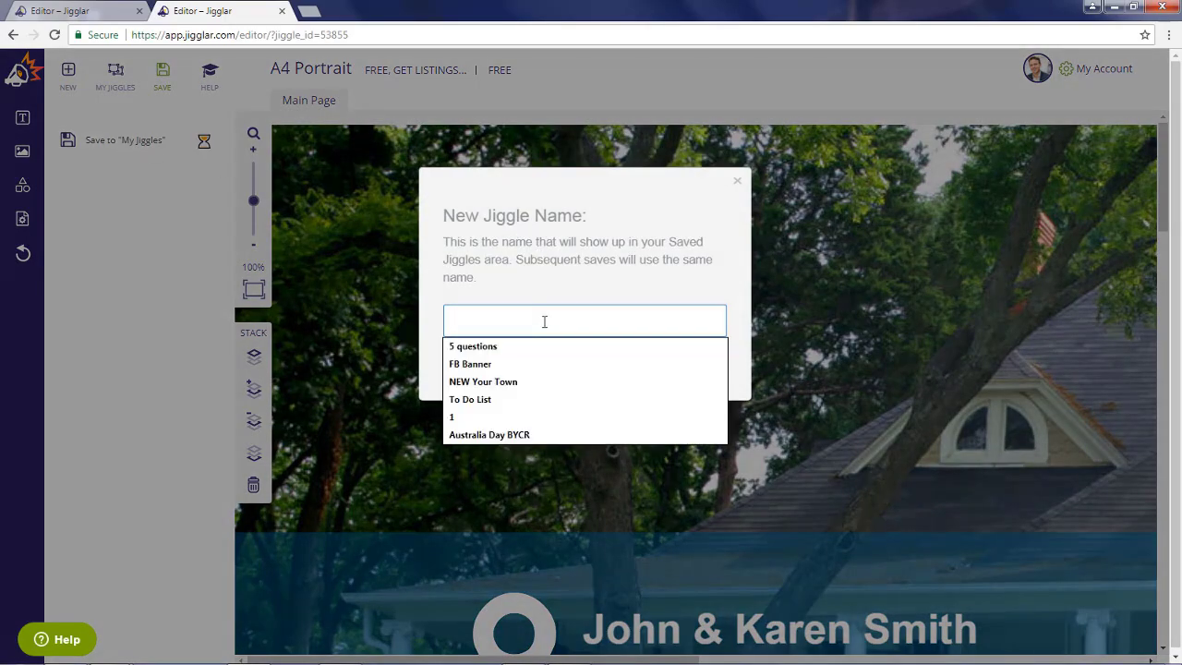
type("er")
left_click(711, 369)
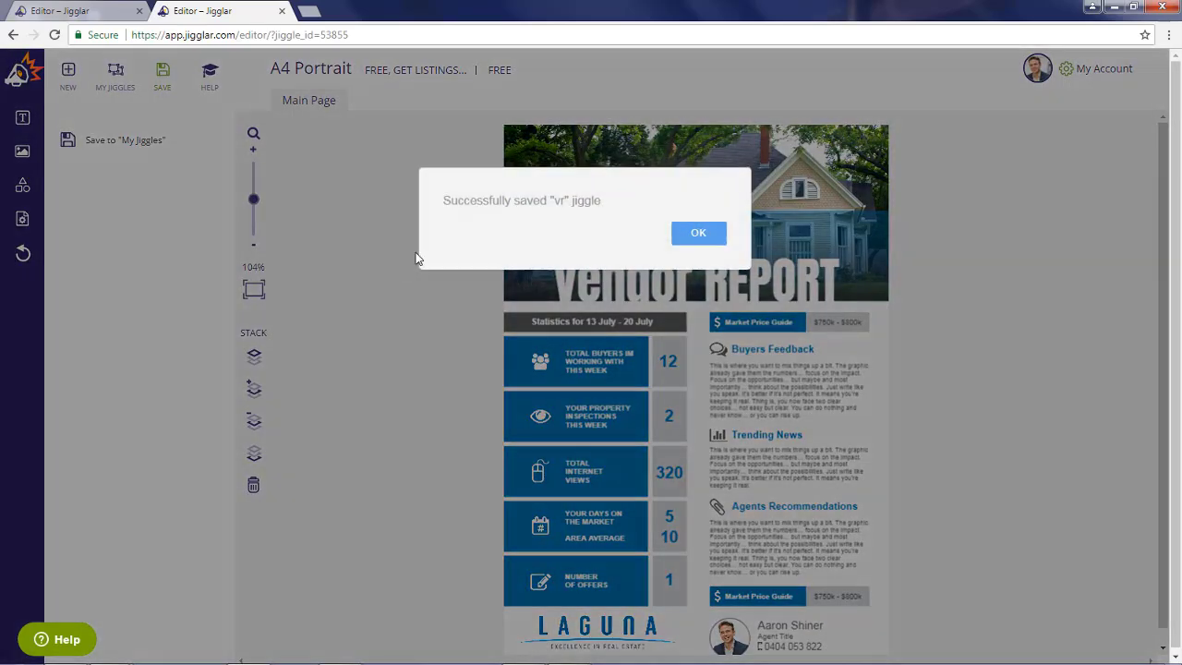
left_click(698, 234)
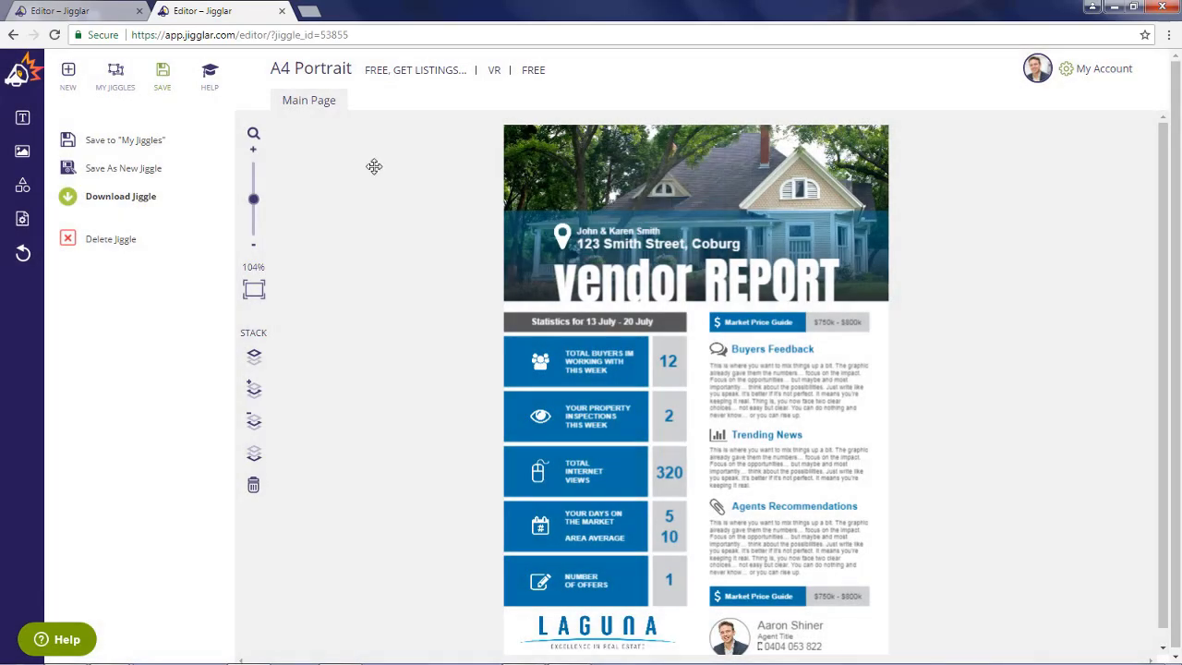
Download the saved jiggle.
left_click(130, 199)
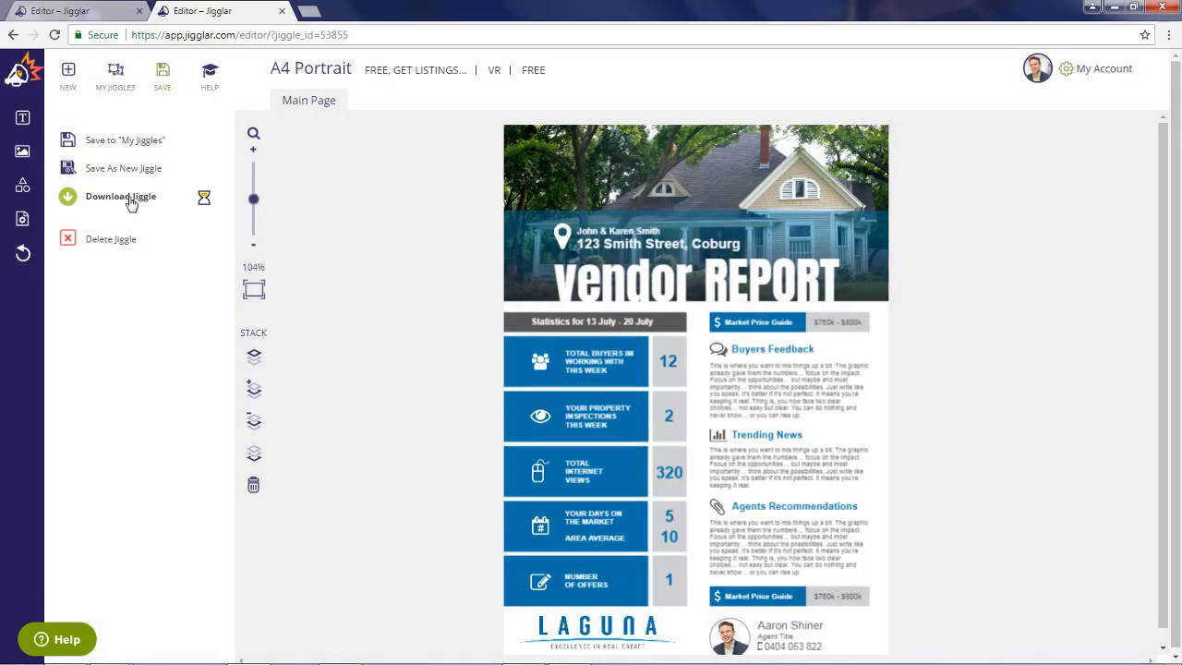